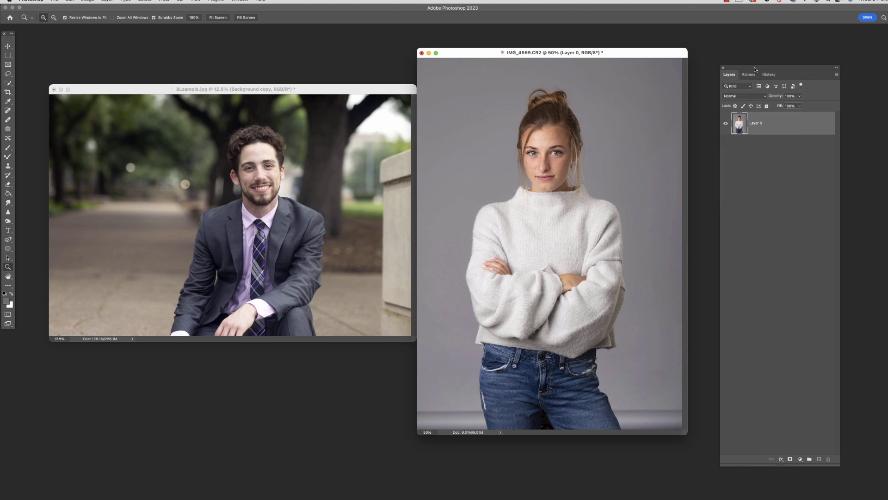
Step: Duplicate the woman's photo layer into 'Layer 0 copy' and hide the original Layer 0
left_click_drag(754, 70, 752, 64)
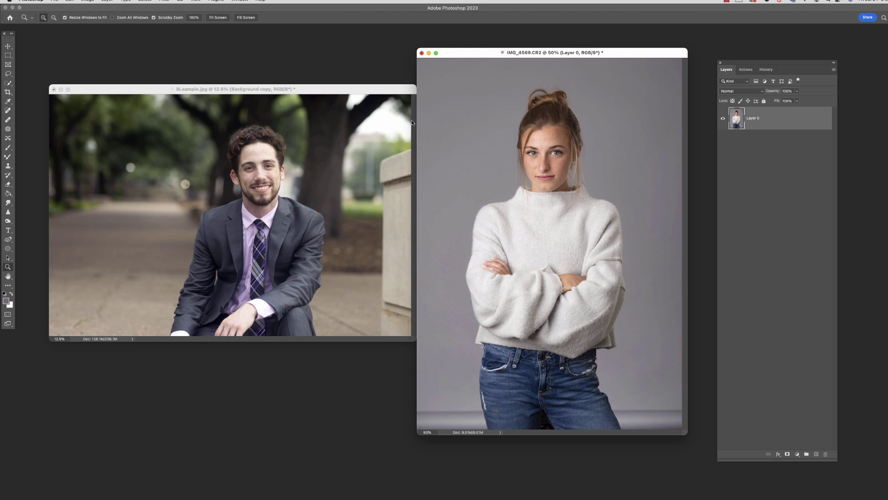
left_click_drag(386, 91, 375, 92)
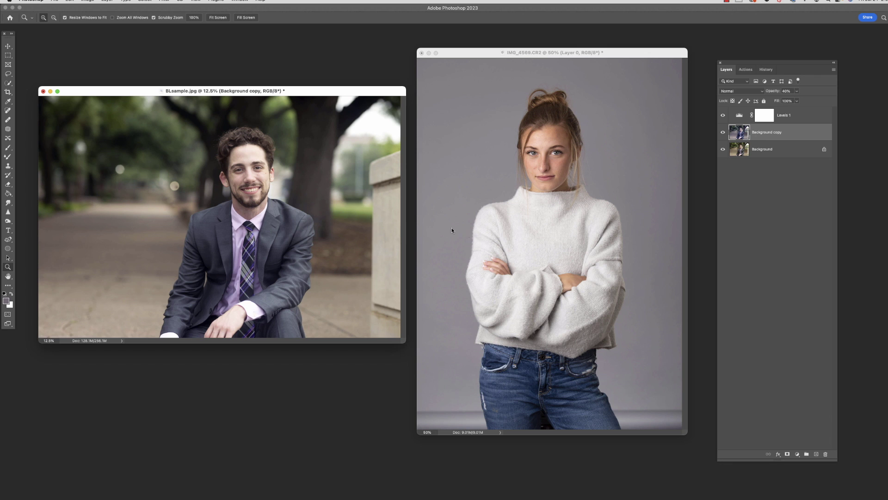
left_click_drag(460, 55, 456, 55)
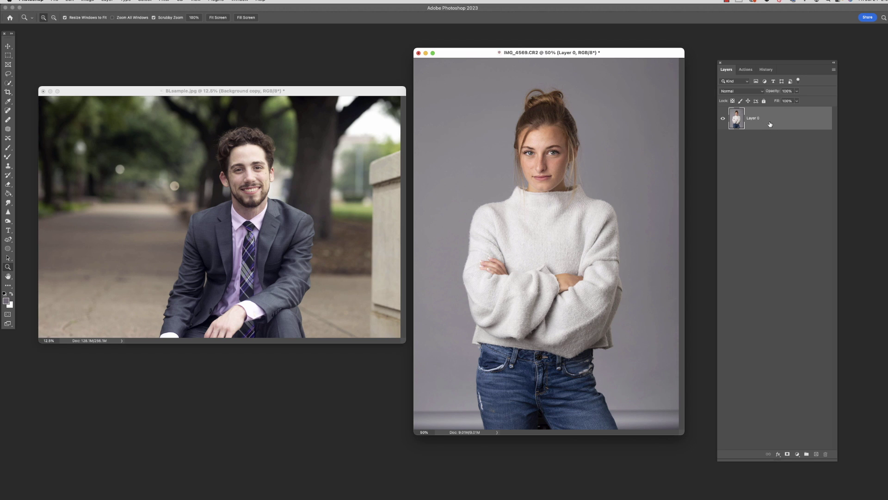
left_click_drag(764, 120, 816, 454)
left_click(723, 141)
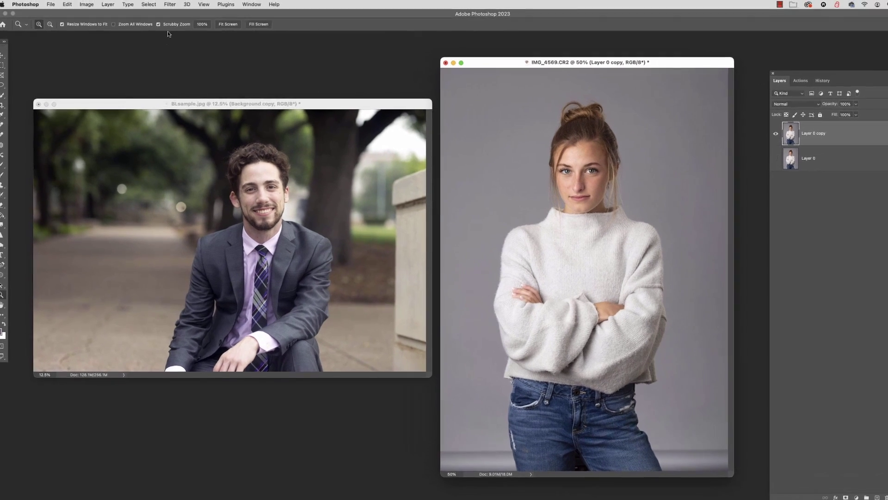
Step: Send the woman's photo to Luminar Neo via Filter > Skylum Software, then check installed extensions in Edit
left_click(166, 1)
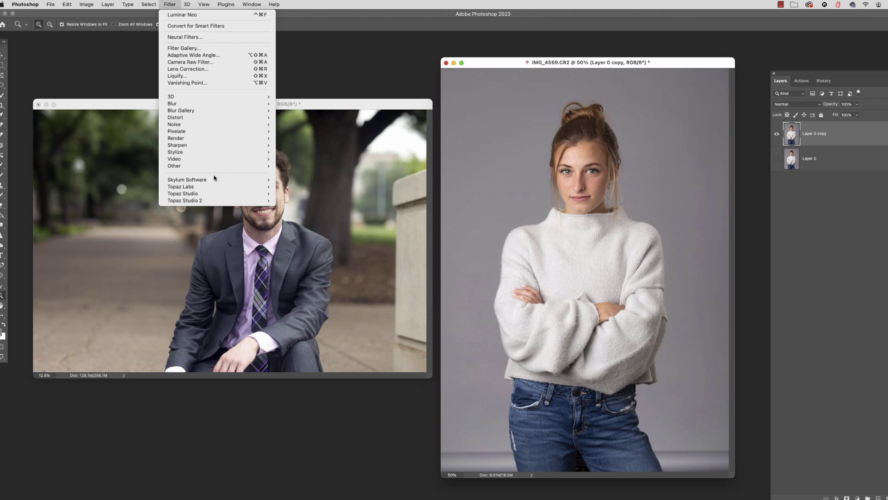
mouse_move(218, 180)
left_click(288, 193)
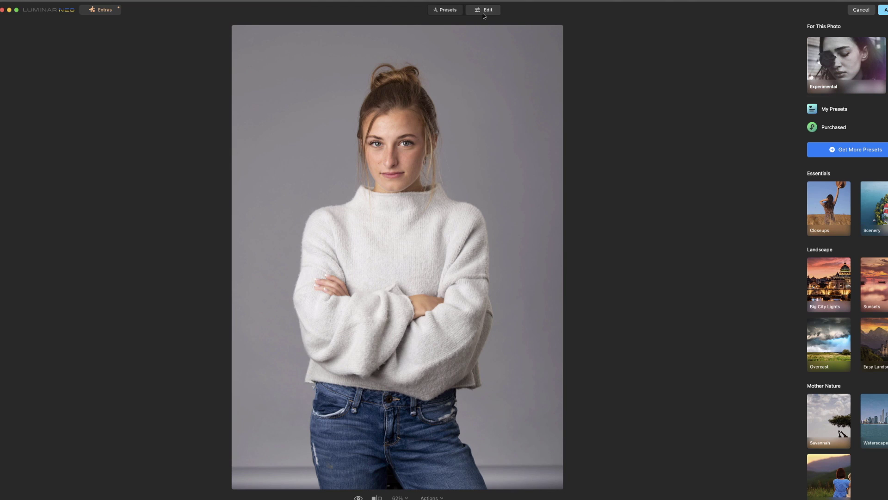
left_click(484, 10)
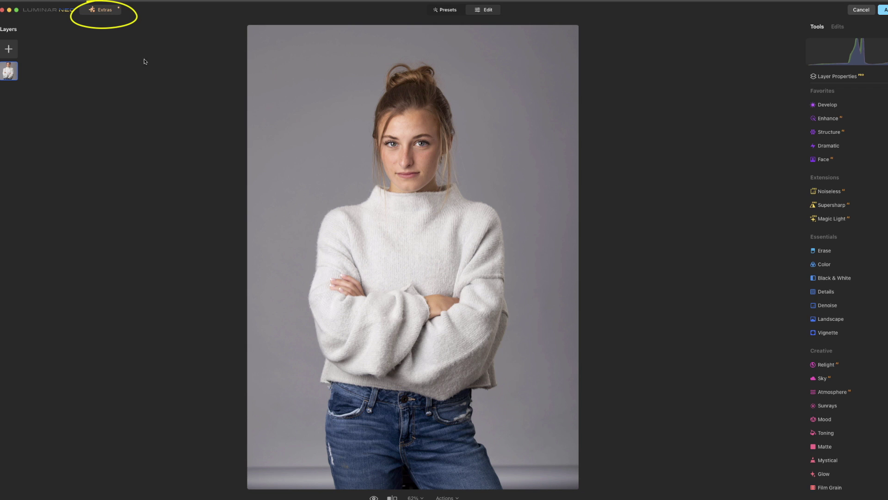
left_click(104, 11)
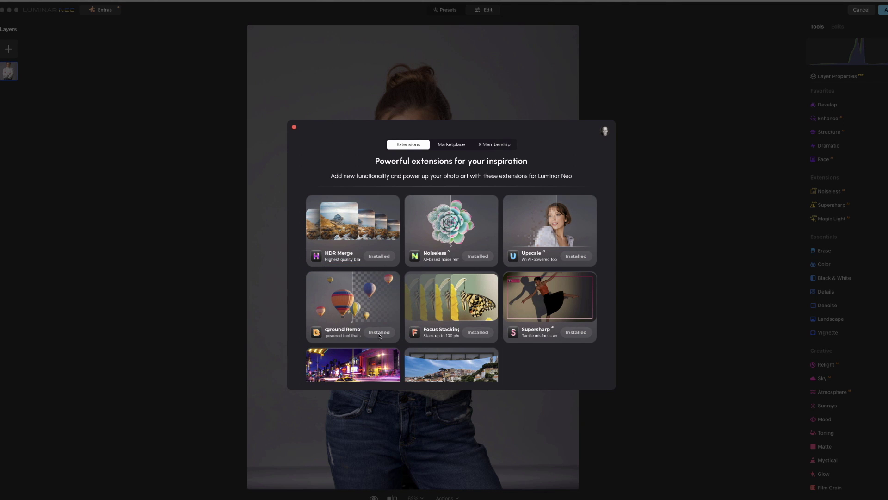
left_click(295, 128)
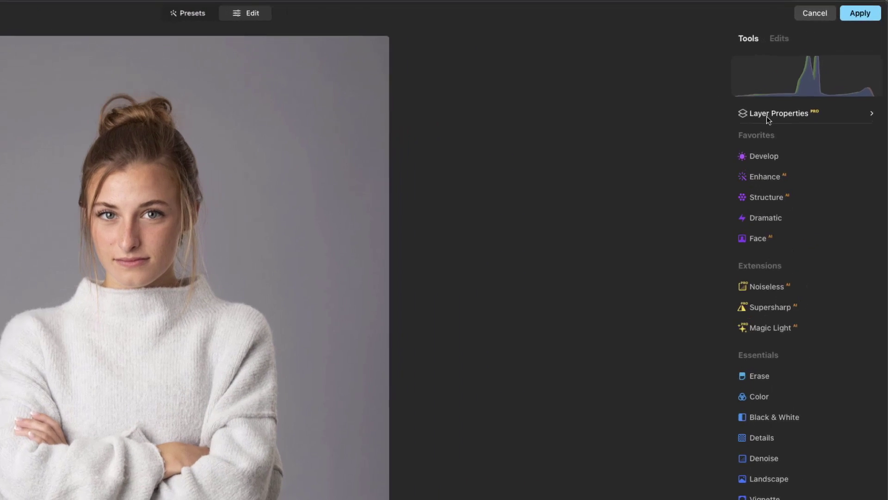
Step: Run Masking > Background Removal with Human as the subject to cut out the woman
left_click(830, 78)
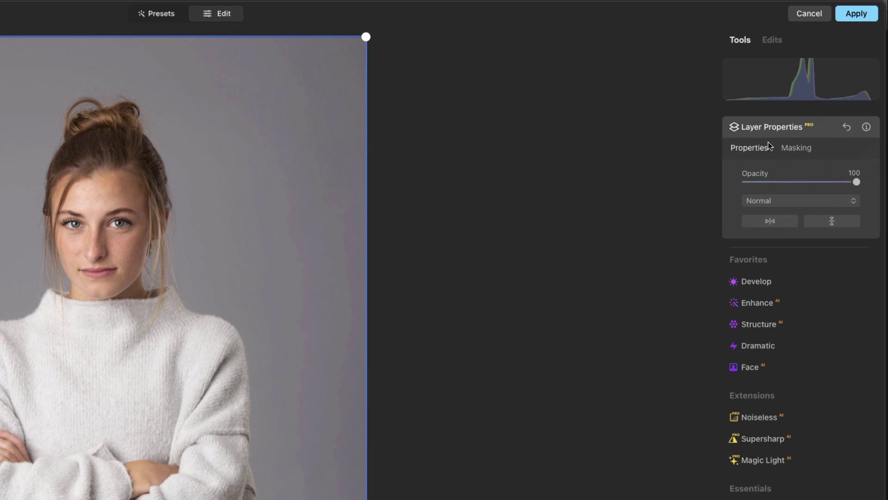
left_click(794, 147)
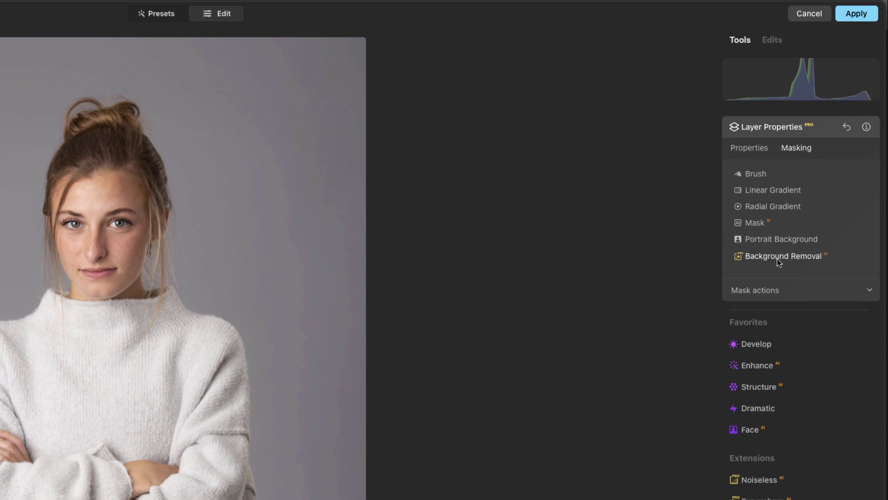
left_click(762, 258)
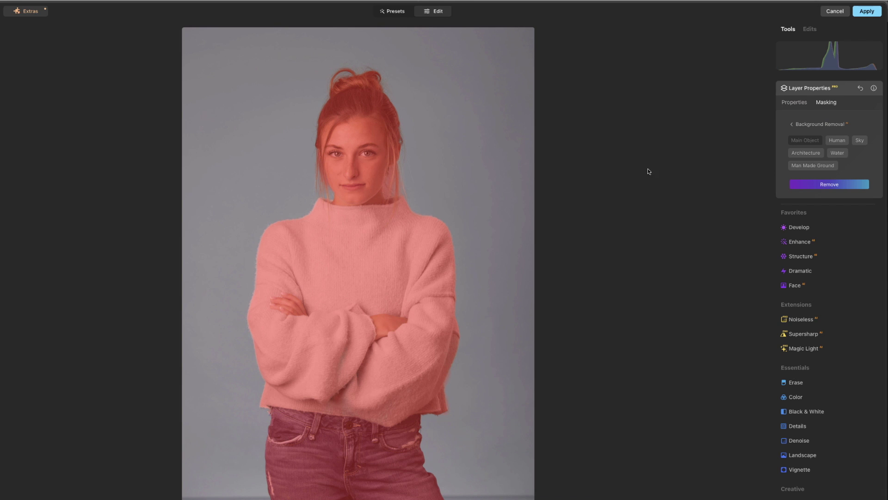
left_click(842, 142)
left_click(831, 185)
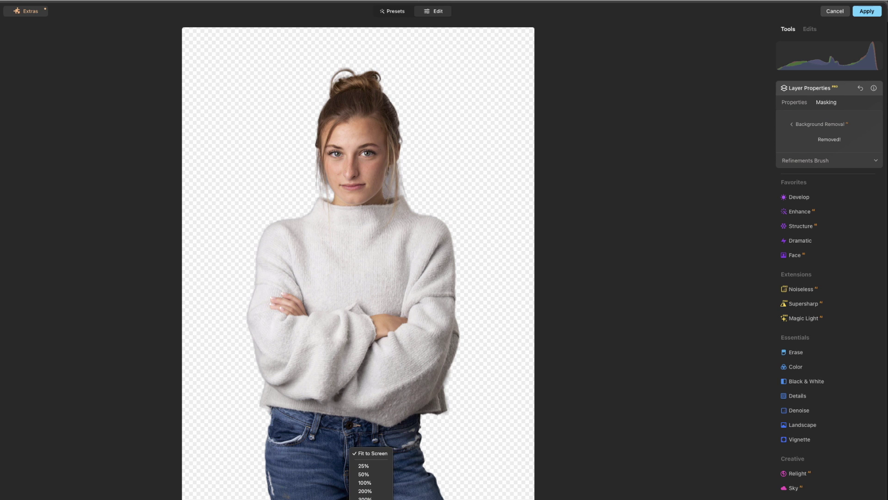
left_click(368, 484)
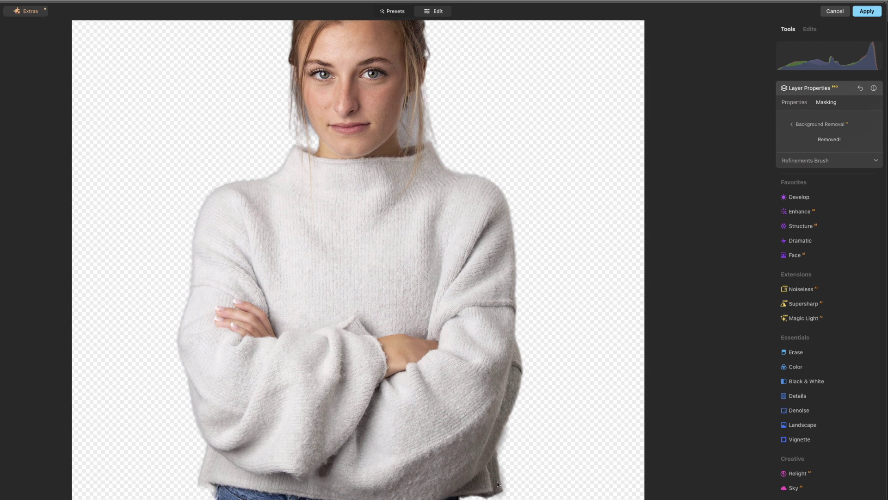
left_click_drag(359, 182, 369, 286)
scroll(402, 240, "down", 3)
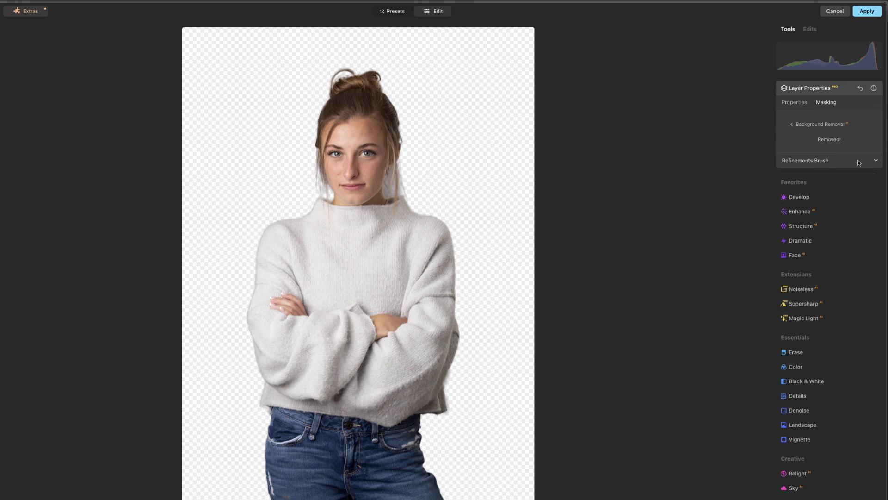
left_click(876, 162)
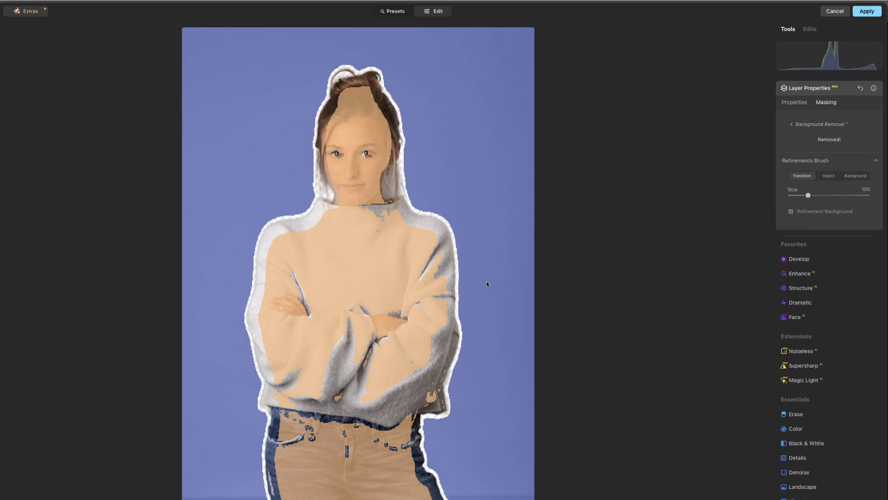
Step: Try the Transition, Background and Object refinement brush modes, ending with Object selected
left_click(866, 177)
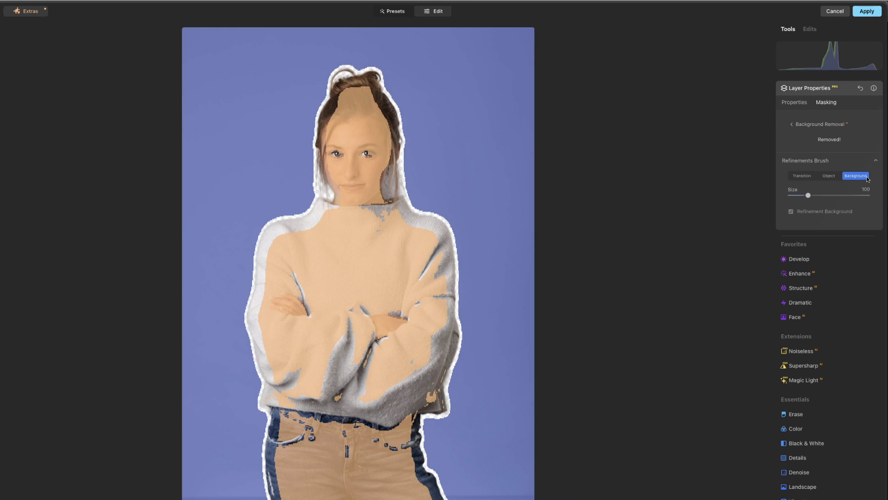
left_click(831, 178)
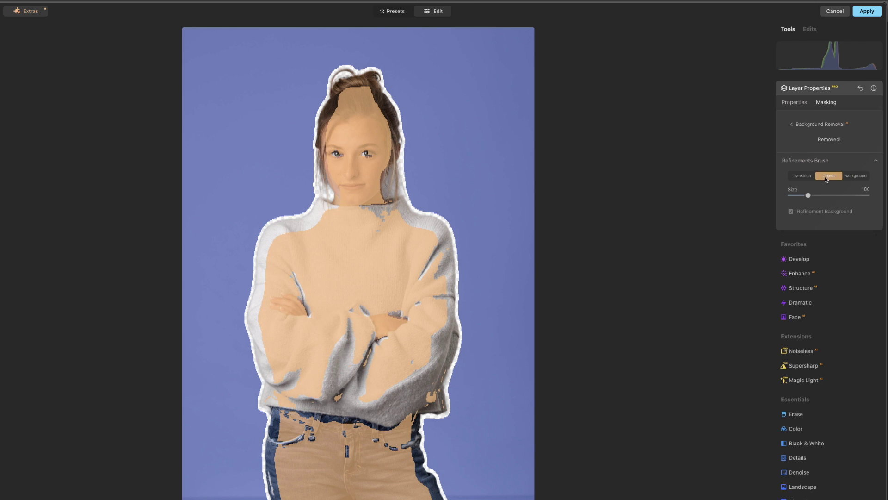
left_click(795, 177)
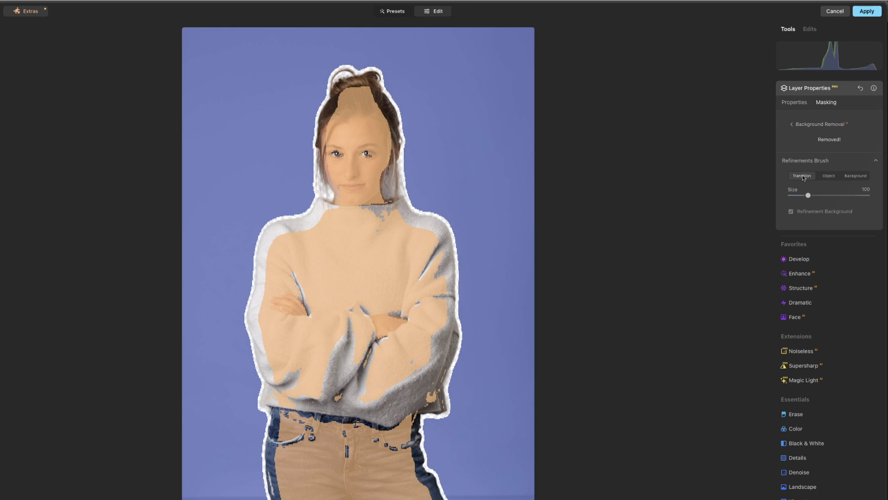
left_click(854, 177)
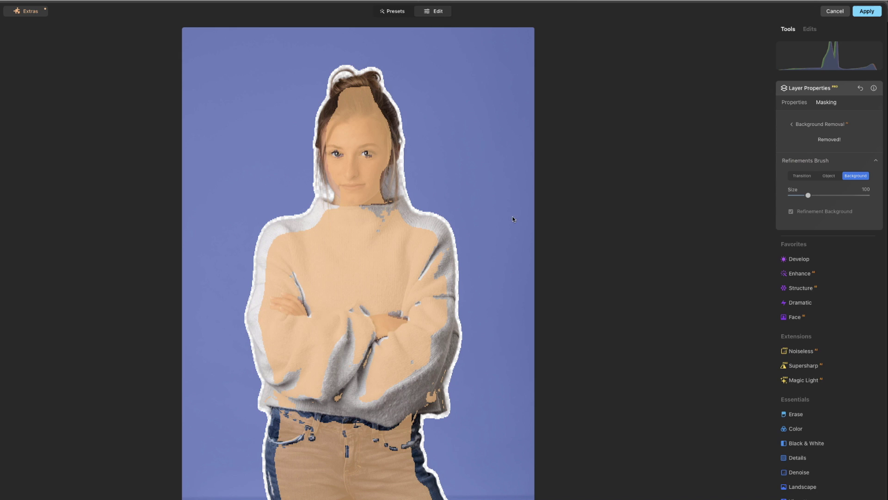
left_click(829, 176)
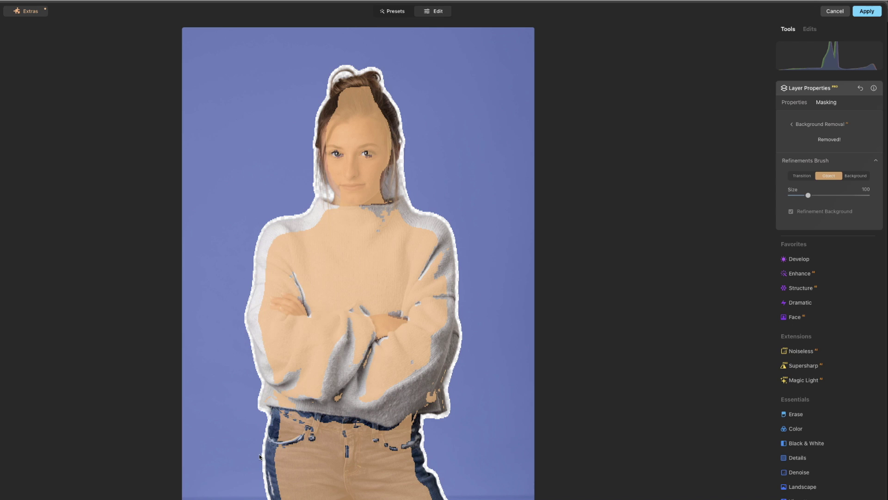
Step: At brush size 10, paint back the jeans' left edge, sweater hem and forehead hair strand
key("bracketleft")
key("bracketleft")
key("bracketleft")
key("bracketleft")
key("bracketleft")
key("bracketleft")
key("bracketleft")
key("bracketleft")
key("bracketleft")
mouse_move(275, 475)
left_mouse_down()
mouse_move(274, 494)
mouse_move(281, 433)
left_mouse_up()
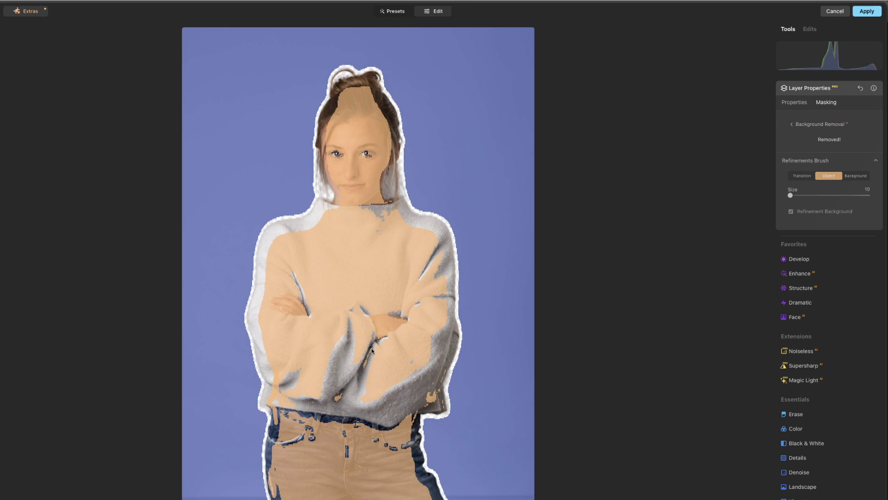
mouse_move(417, 409)
left_mouse_down()
mouse_move(445, 408)
mouse_move(440, 383)
mouse_move(448, 357)
left_mouse_up()
mouse_move(437, 388)
left_mouse_down()
mouse_move(439, 403)
mouse_move(410, 412)
mouse_move(434, 387)
mouse_move(435, 402)
mouse_move(443, 358)
left_mouse_up()
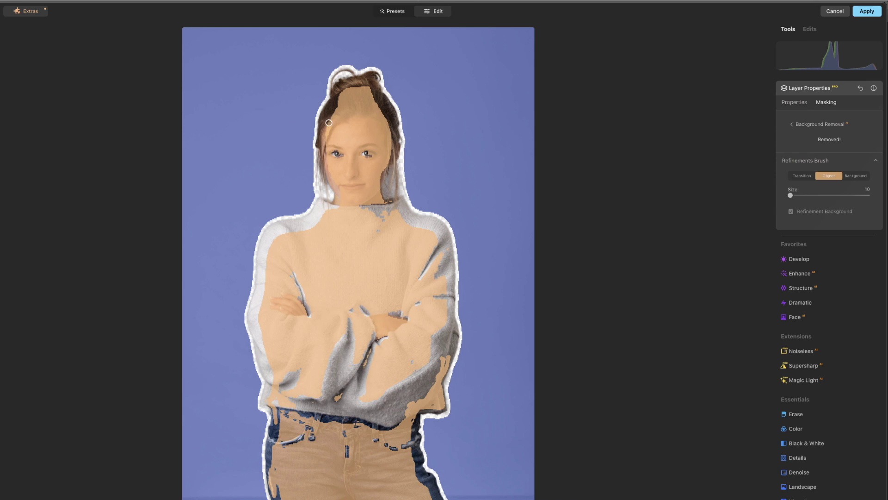
mouse_move(327, 125)
left_mouse_down()
mouse_move(343, 97)
mouse_move(337, 88)
mouse_move(372, 84)
mouse_move(388, 114)
mouse_move(386, 162)
left_mouse_up()
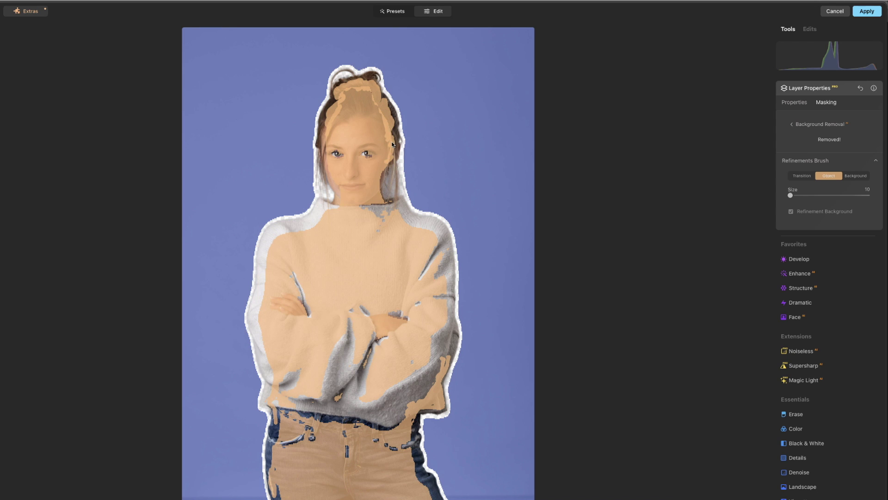
left_click(803, 176)
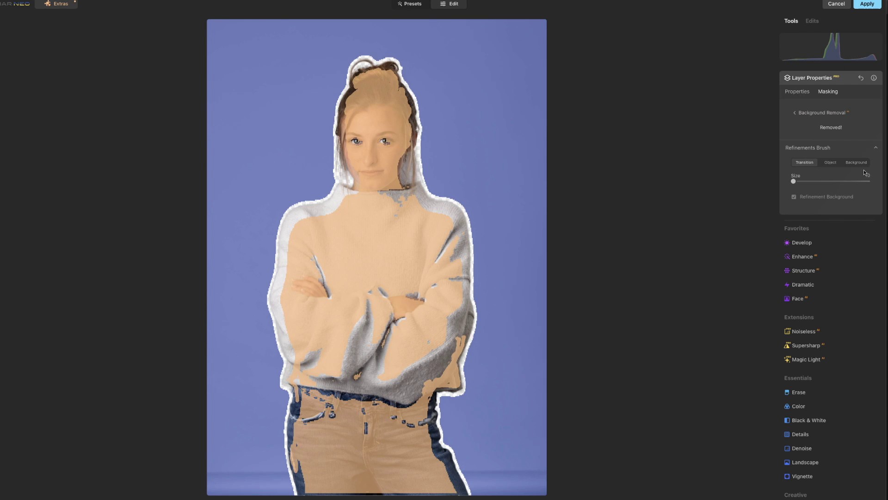
left_click(876, 148)
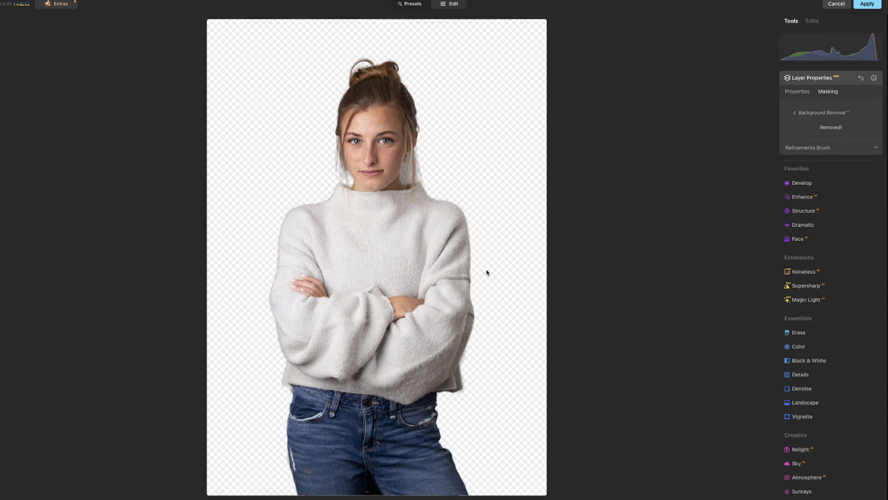
Step: Apply the Luminar cutout back into Photoshop and make Layer 0 visible again
left_click(881, 5)
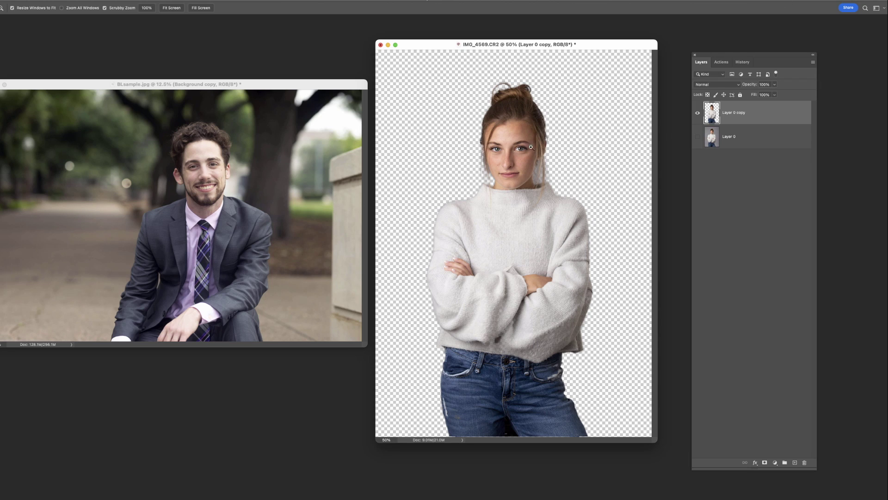
left_click(699, 139)
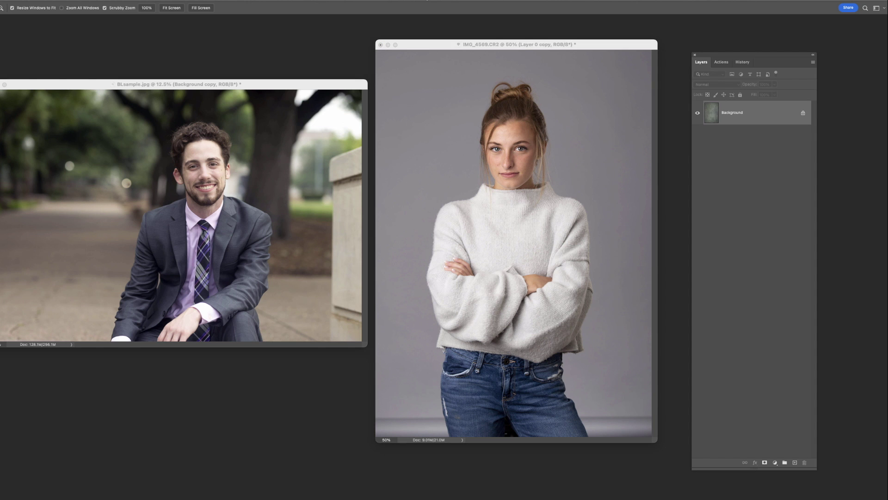
Step: Move the Texture8 image into the portrait as Layer 1 below the cutout, then close Texture8.jpg
left_click_drag(887, 153, 369, 168)
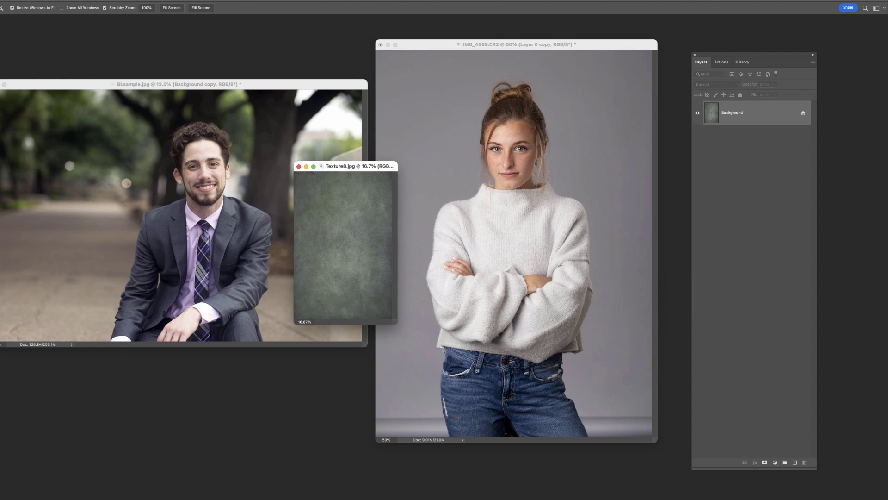
key("v")
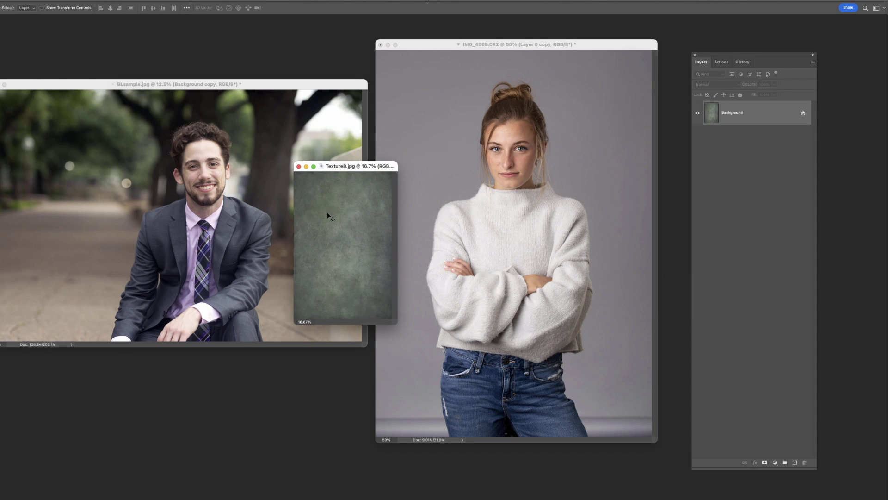
left_click_drag(552, 213, 552, 214)
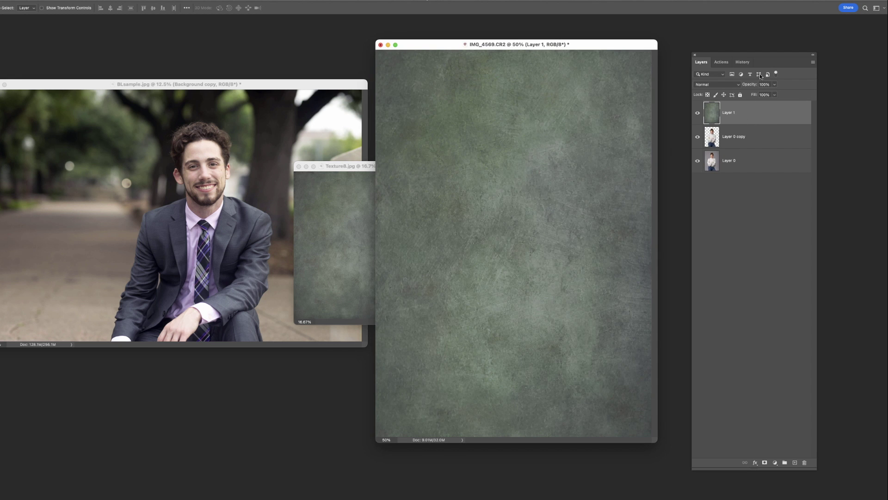
left_click_drag(746, 55, 735, 45)
left_click_drag(730, 106, 731, 138)
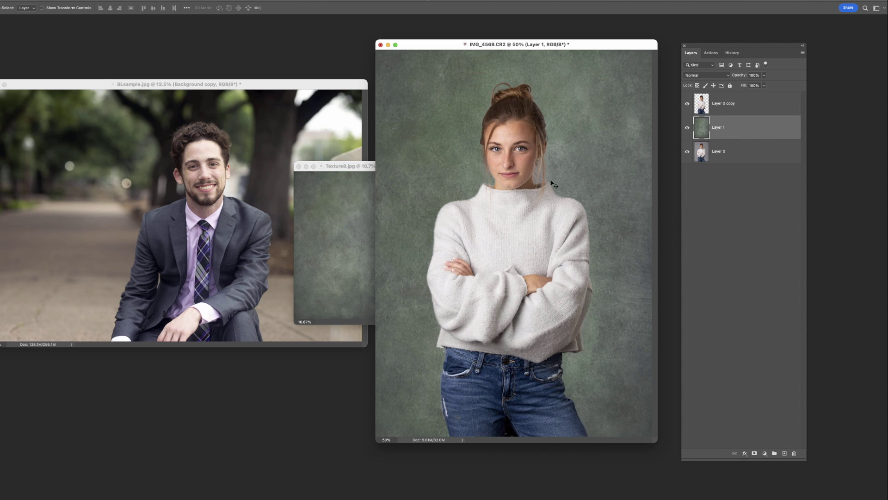
left_click(299, 166)
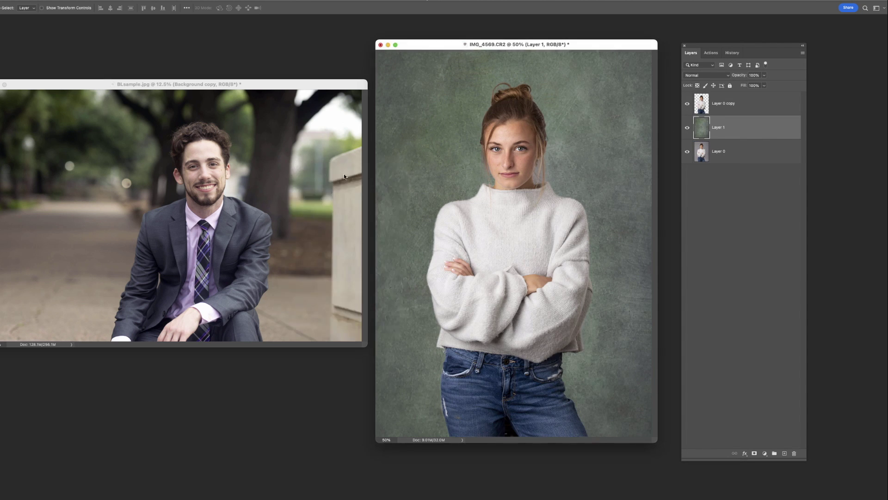
left_click_drag(451, 44, 381, 56)
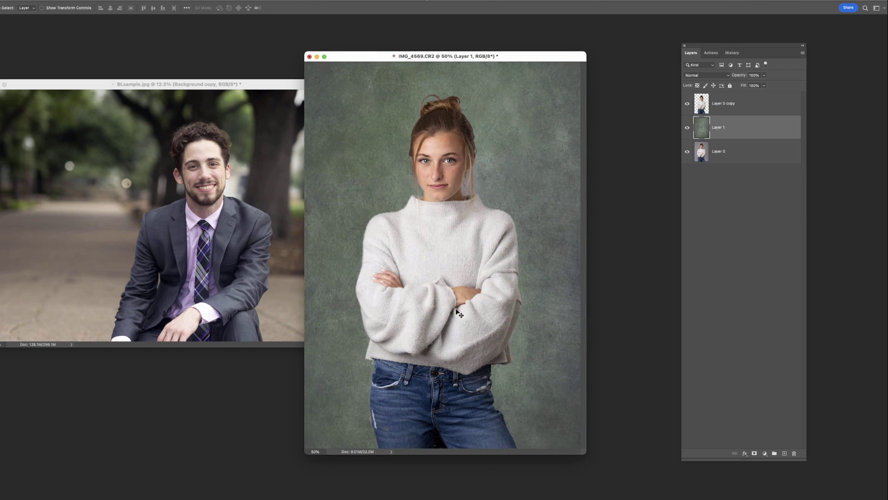
Step: Zoom in and pan to the woman's face to inspect the cutout edges
key("z")
left_click(479, 407)
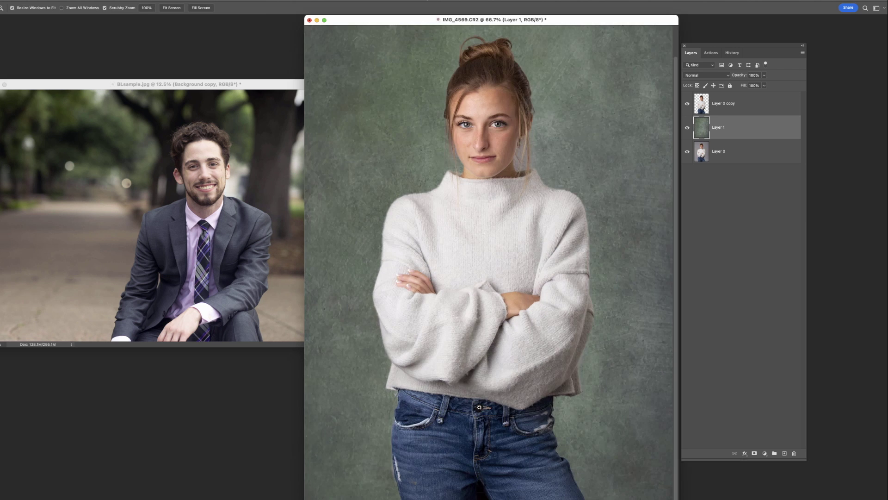
left_click(479, 407)
scroll(510, 366, "up", 3)
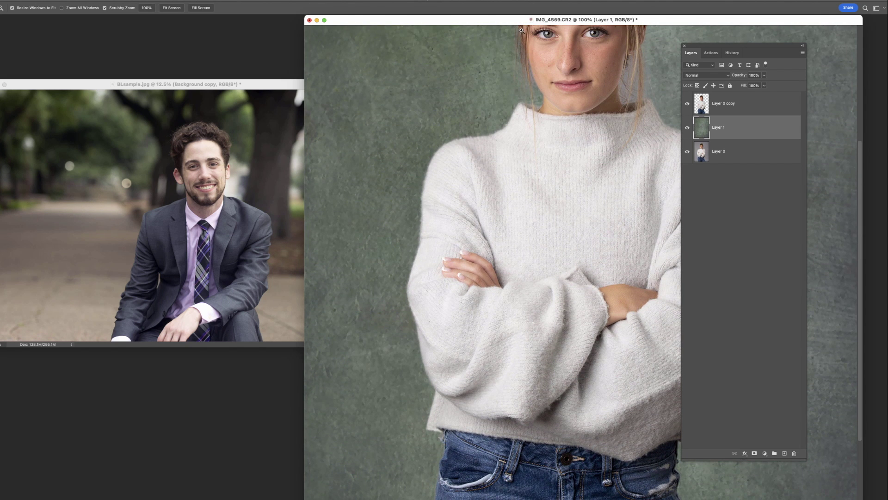
left_click_drag(522, 22, 365, 29)
left_click_drag(589, 278, 589, 362)
scroll(589, 362, "up", 3)
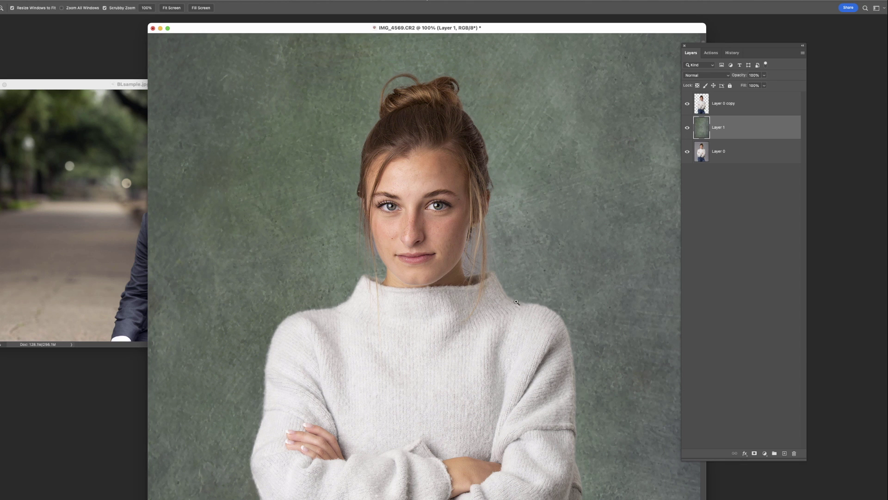
left_click(706, 75)
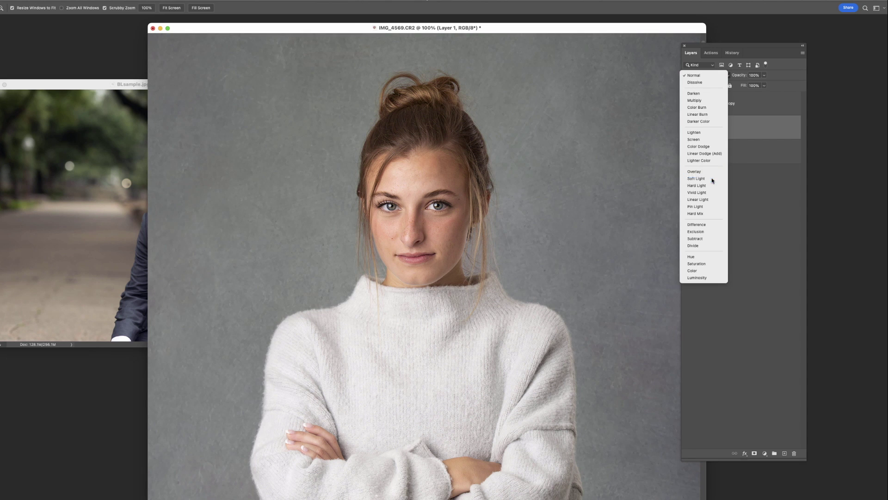
Step: Set Layer 1 to Soft Light, zoom out to the whole torso, and move its window aside
left_click(712, 178)
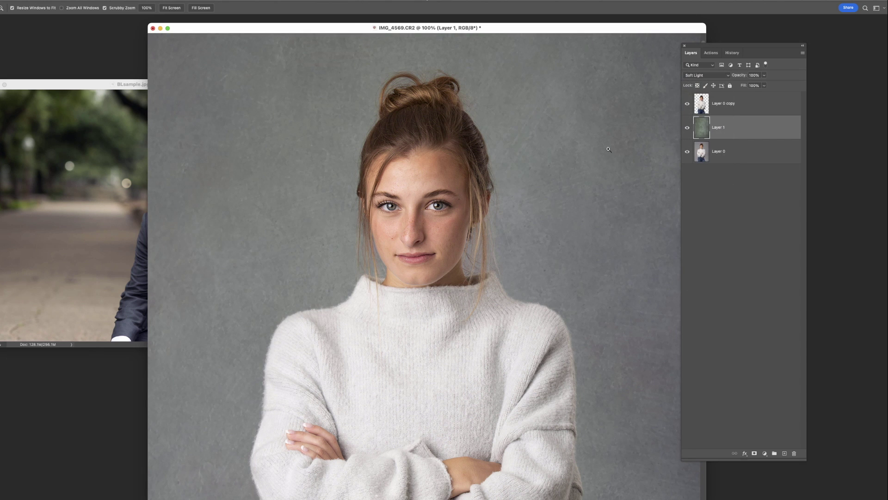
left_click(597, 196, "alt")
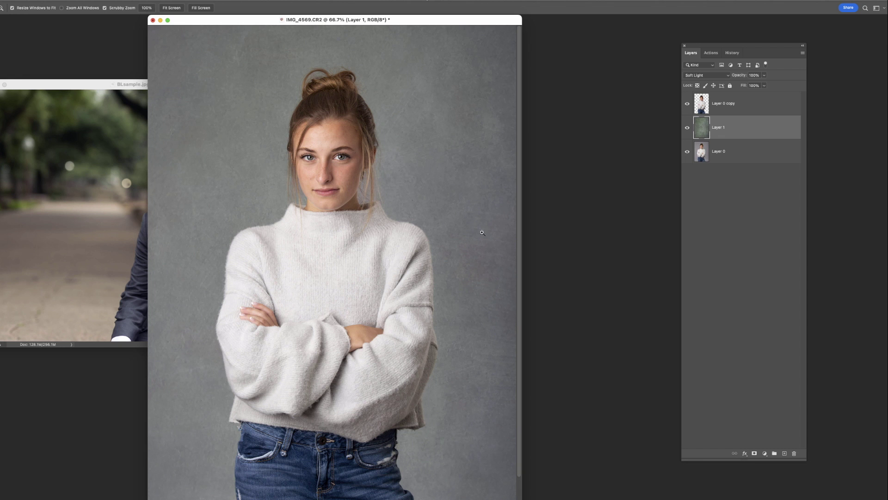
left_click_drag(485, 26, 570, 32)
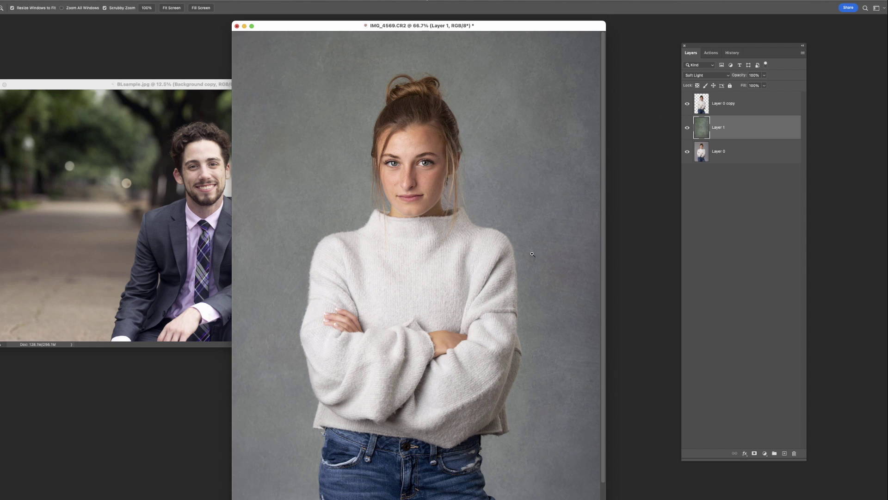
left_click_drag(408, 25, 421, 39)
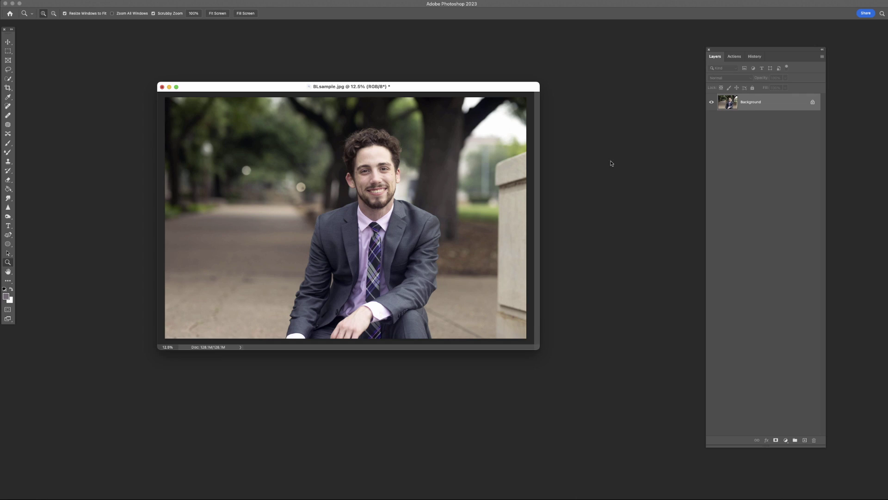
Step: Bring the BLsample.jpg window forward and pick the Crop tool with its 5x7 preset
left_click_drag(514, 87, 504, 89)
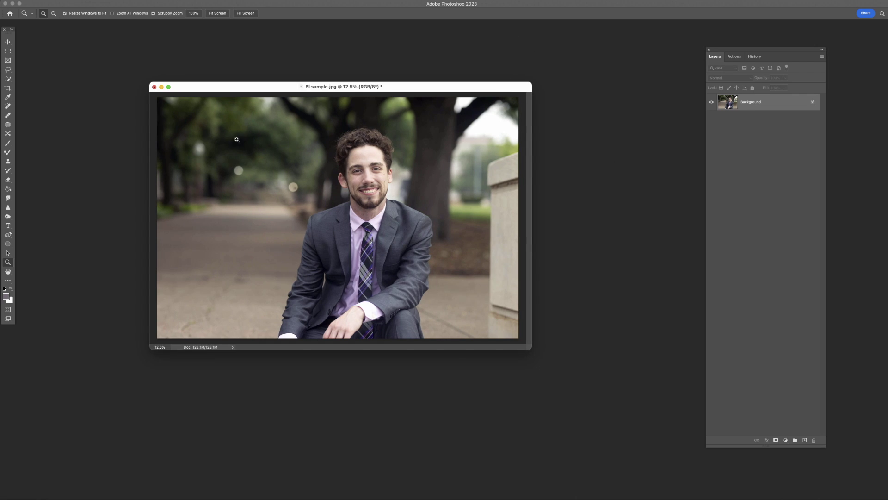
left_click(8, 51)
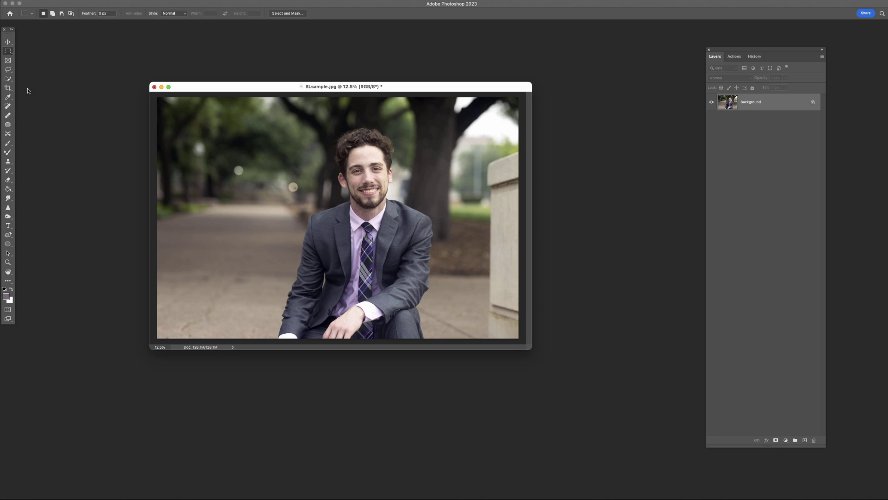
key("c")
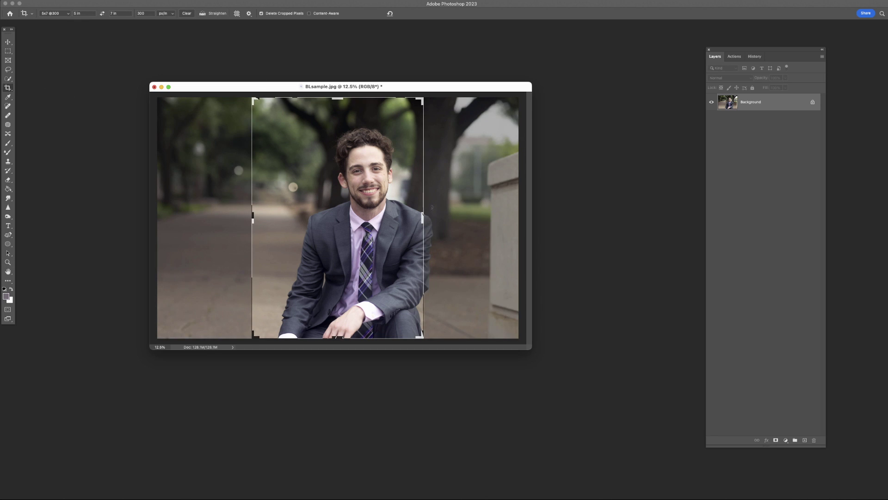
Step: Shrink the 5x7 crop box around the man, commit it, and zoom the result to 50%
left_click_drag(422, 334, 377, 294)
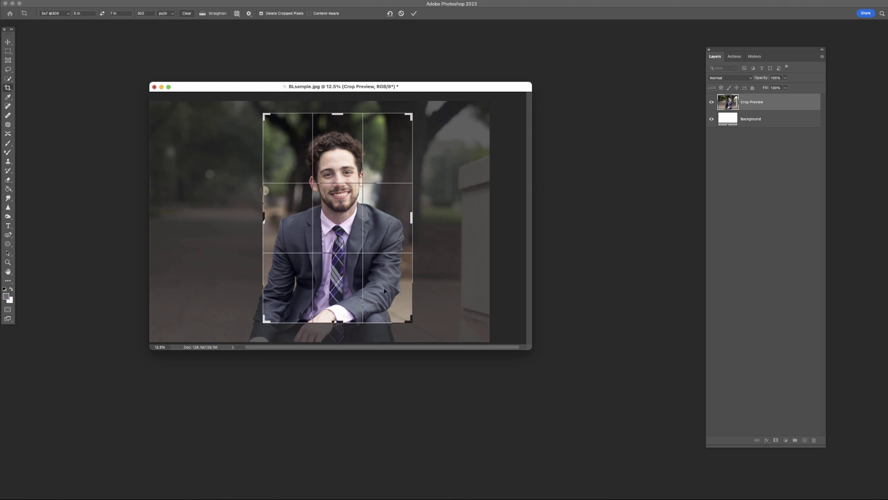
left_click(414, 14)
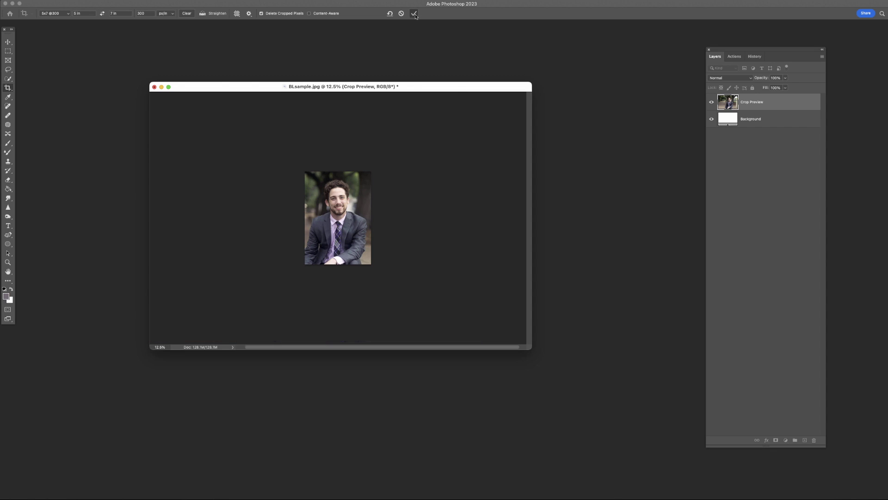
key("z")
left_click(351, 224)
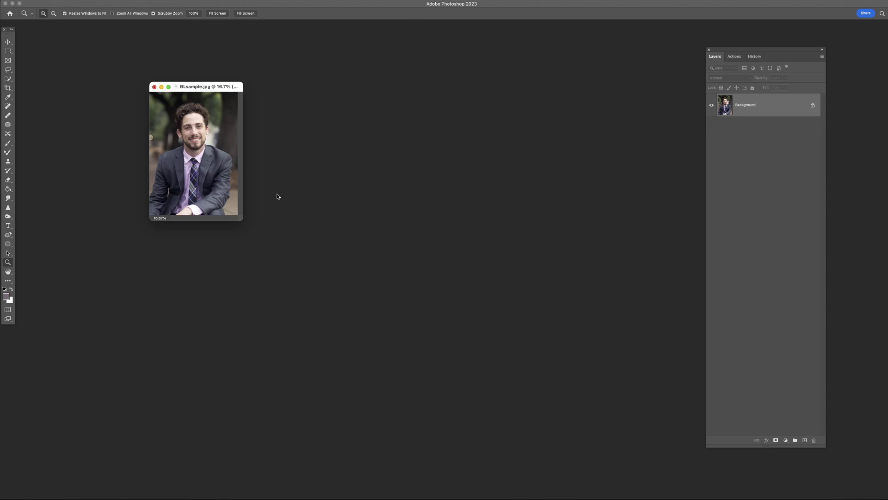
left_click(209, 182)
left_click(209, 182)
left_click_drag(359, 88, 440, 68)
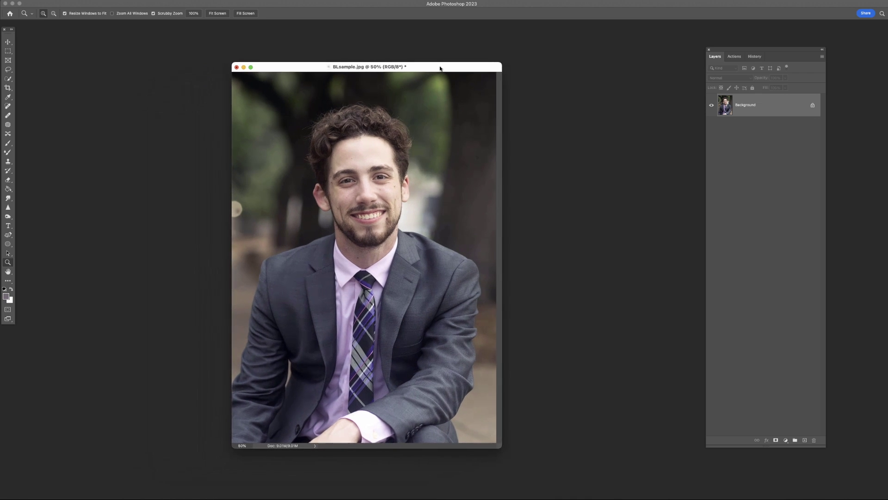
left_click(162, 5)
left_click(127, 86)
Step: Send the portrait to the Luminar Neo plug-in via Filter > Skylum Software
left_click(162, 4)
mouse_move(218, 156)
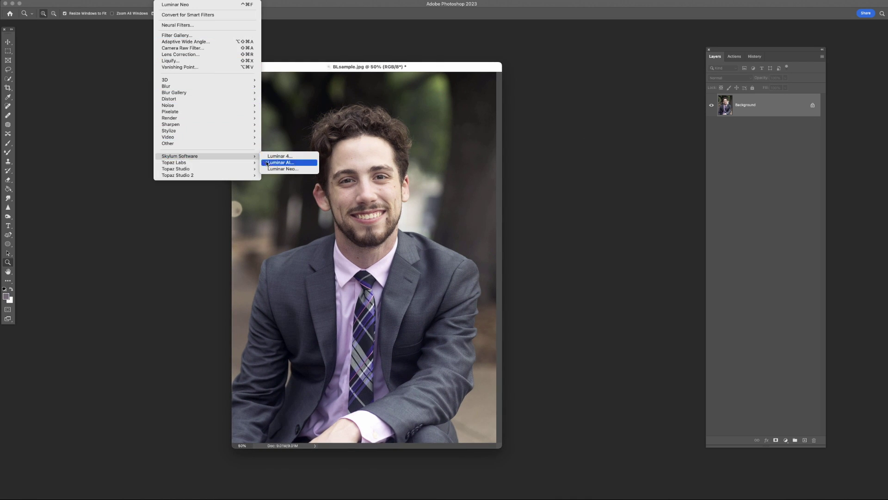
left_click(279, 169)
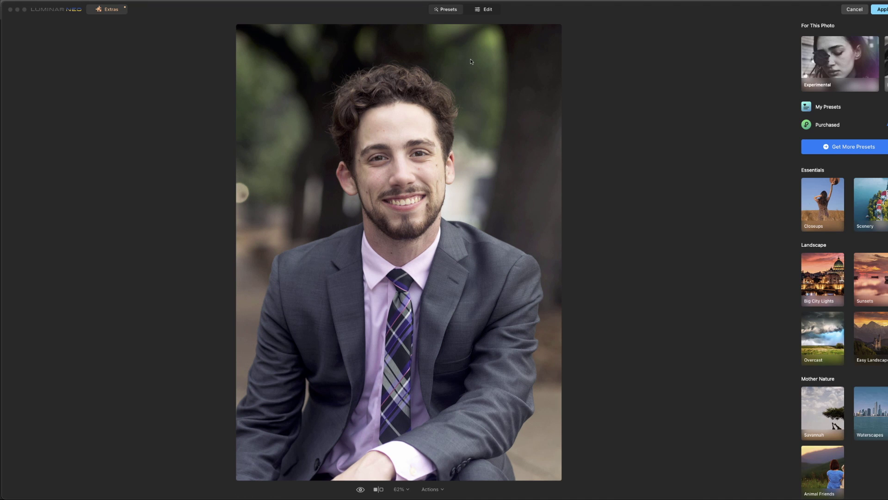
Step: Run Masking > Background Removal with Human selected to cut out the man
left_click(483, 9)
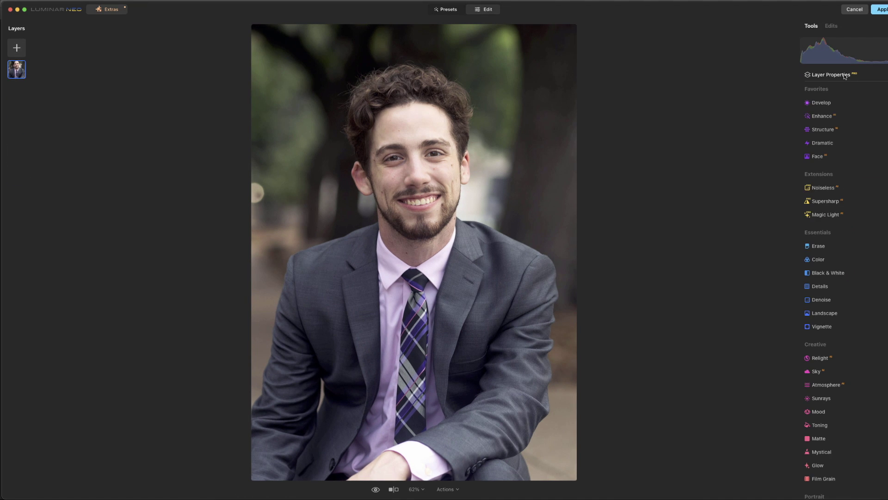
left_click(844, 76)
left_click(845, 93)
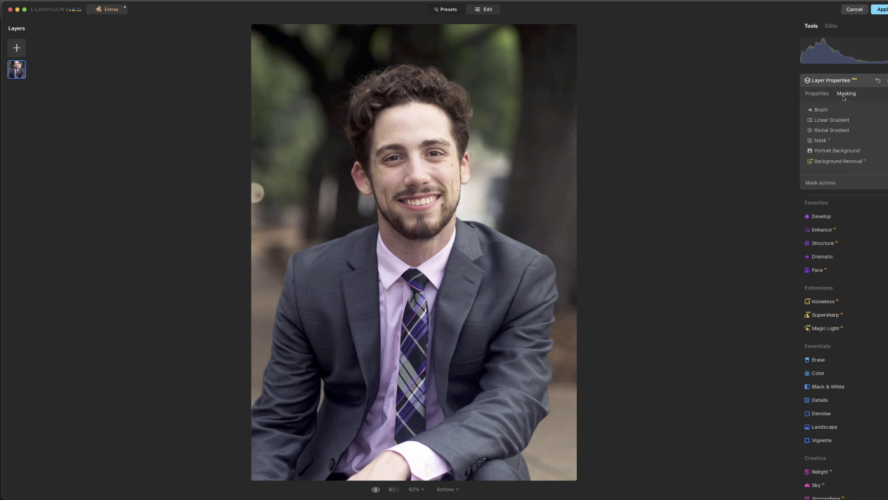
left_click(842, 162)
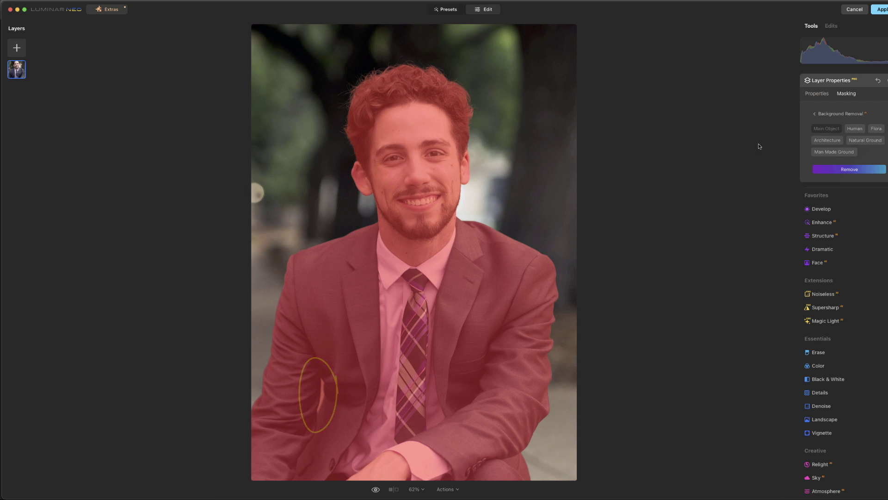
left_click(855, 130)
left_click(852, 171)
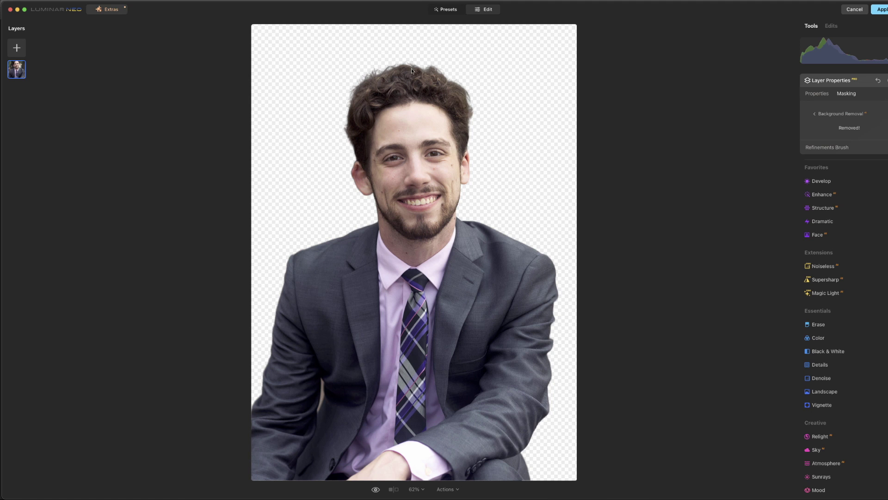
Step: At 100% zoom, paint the jacket's left edge as Background with the refinements brush at size 16
left_click(415, 489)
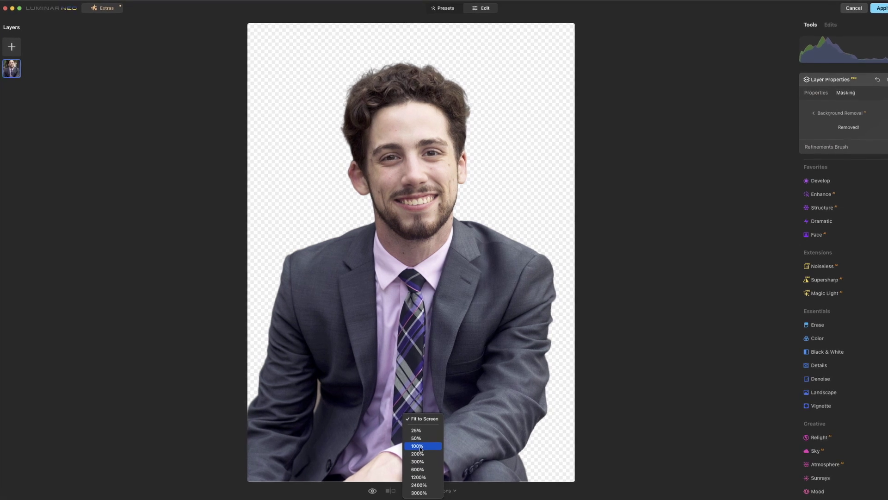
left_click(417, 446)
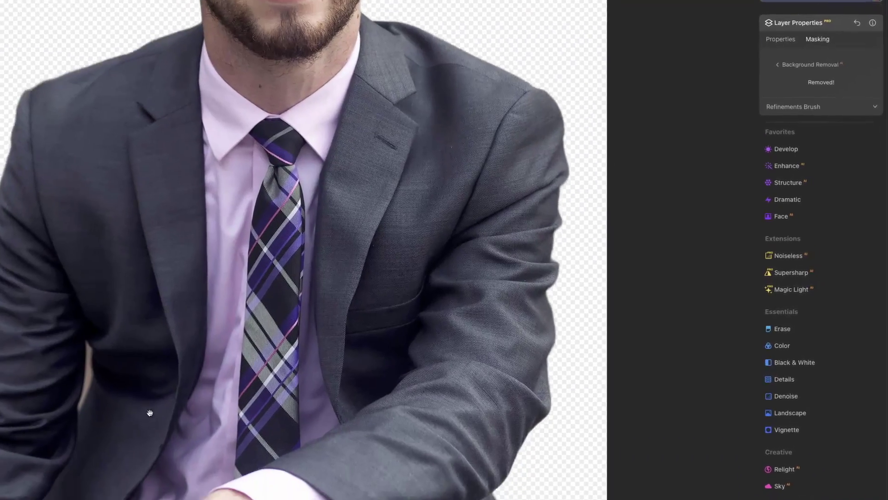
scroll(149, 412, "down", 1)
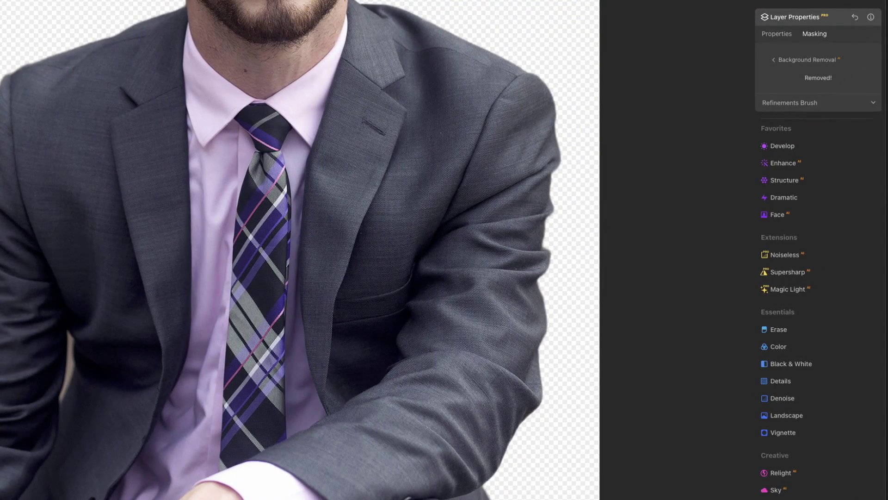
left_click(873, 104)
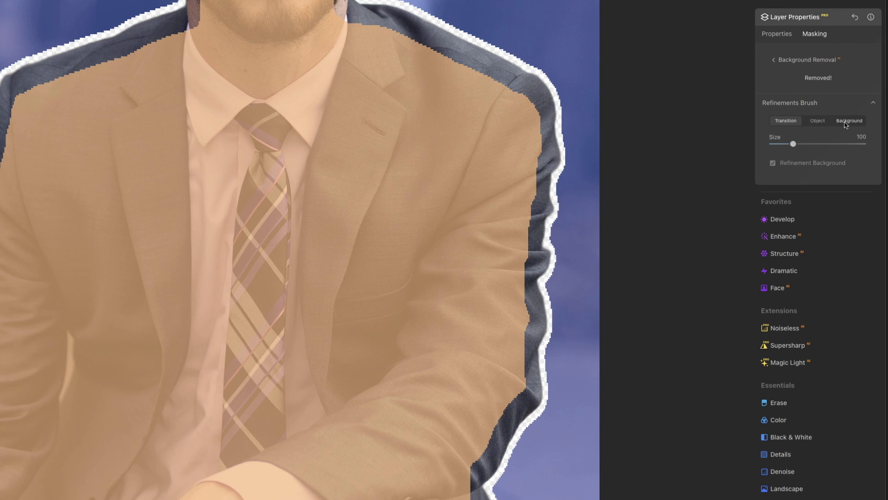
left_click(818, 122)
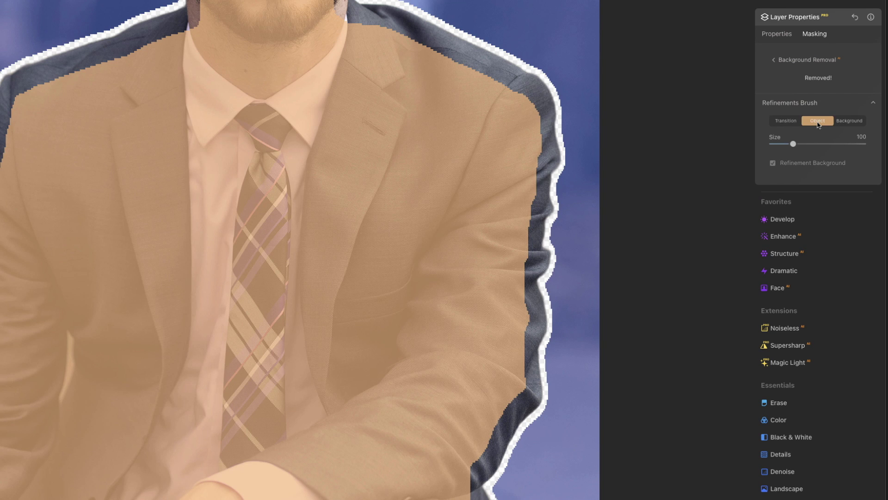
left_click(853, 123)
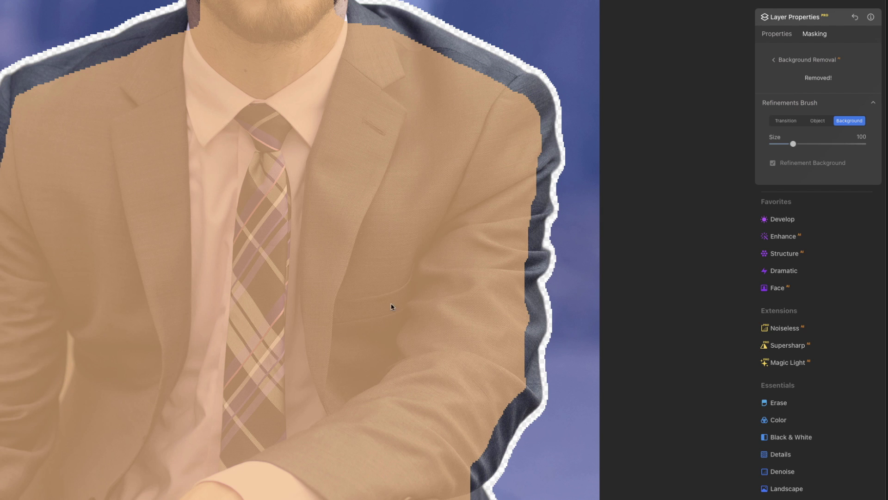
left_click_drag(793, 144, 774, 144)
left_click_drag(68, 347, 64, 399)
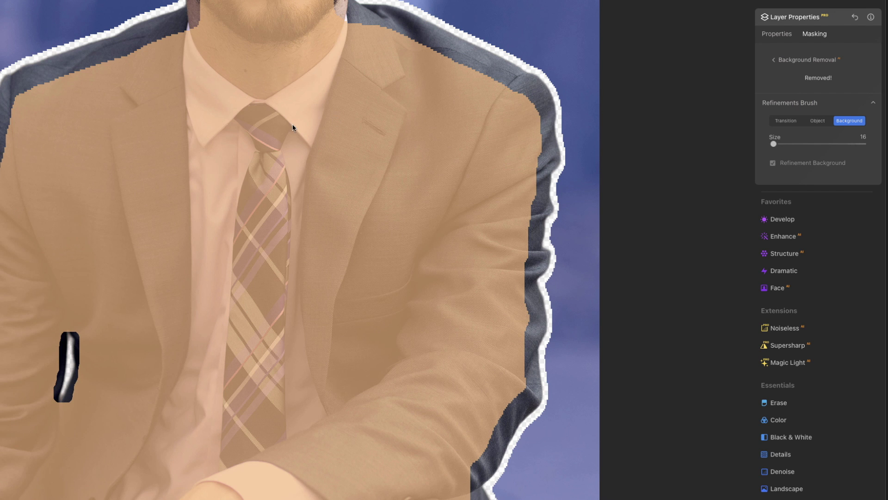
scroll(291, 131, "up", 5)
Step: Paint the top and right of the man's hair back into the subject with an Object brush at size 36
scroll(246, 178, "up", 3)
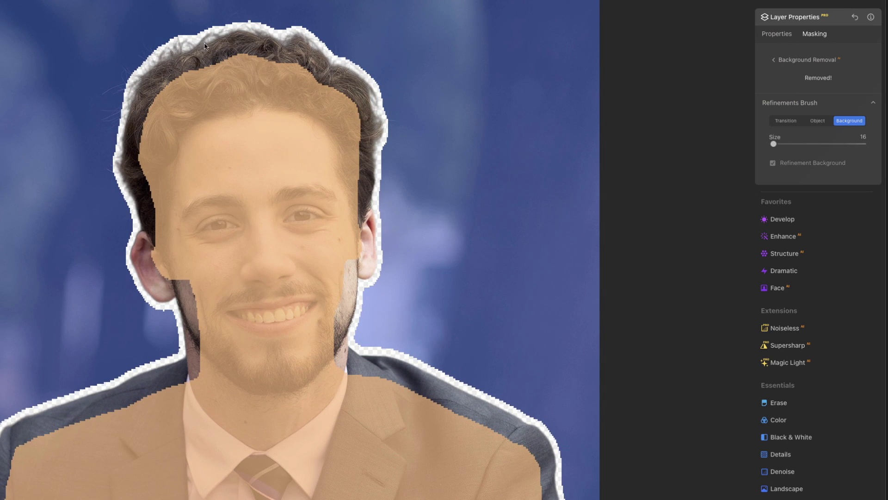
left_click(817, 121)
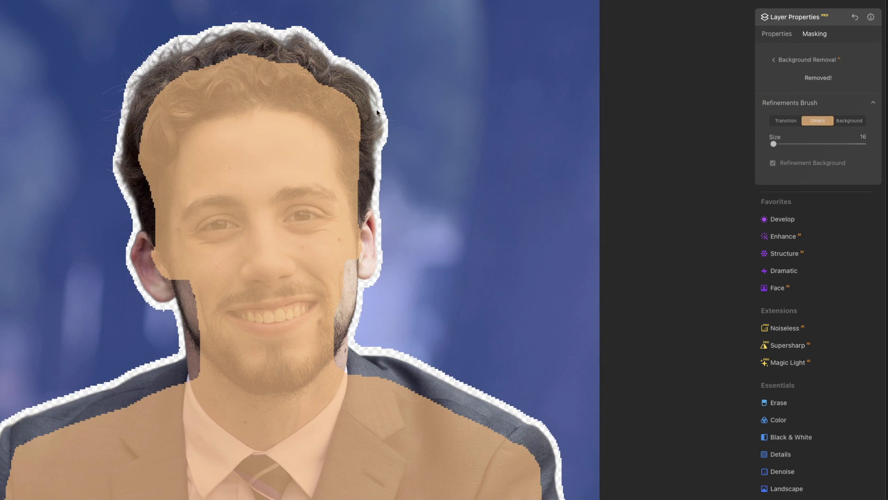
mouse_move(322, 103)
left_mouse_down()
mouse_move(338, 89)
mouse_move(352, 93)
left_mouse_up()
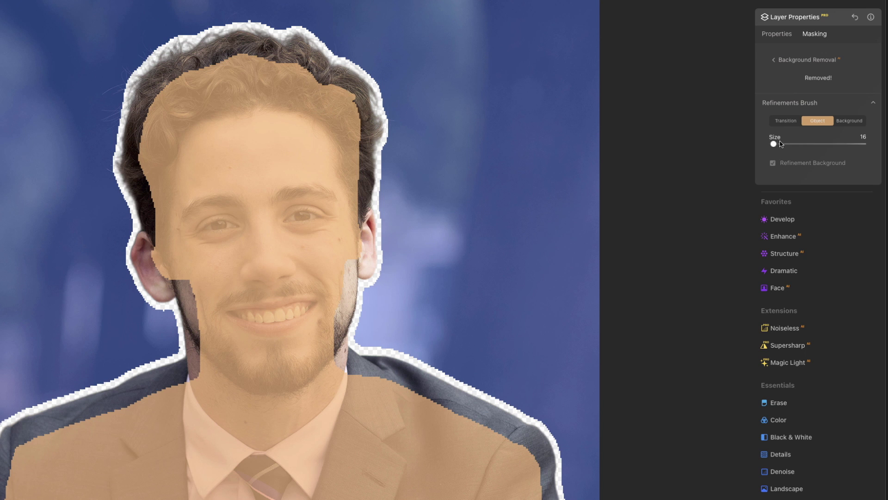
left_click_drag(774, 145, 778, 144)
mouse_move(349, 99)
left_mouse_down()
mouse_move(364, 133)
mouse_move(354, 178)
left_mouse_up()
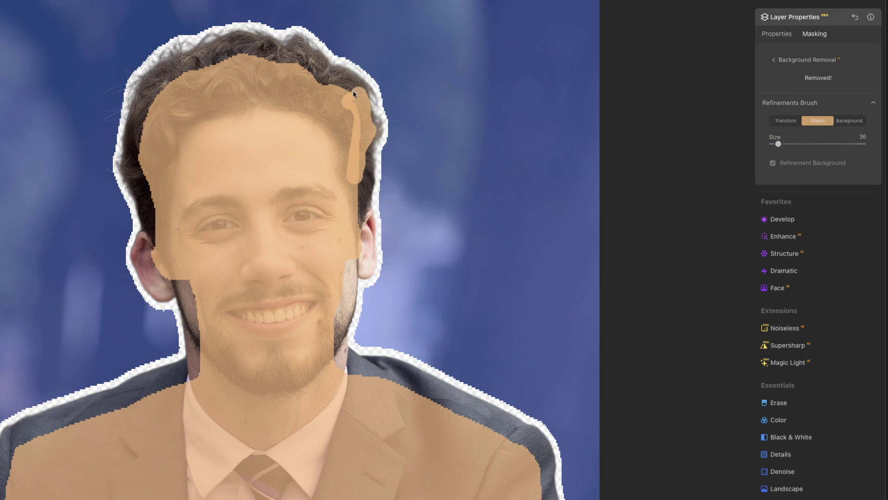
mouse_move(319, 78)
left_mouse_down()
mouse_move(308, 62)
mouse_move(290, 61)
mouse_move(300, 50)
mouse_move(298, 61)
mouse_move(243, 50)
mouse_move(162, 78)
mouse_move(145, 148)
mouse_move(171, 252)
left_mouse_up()
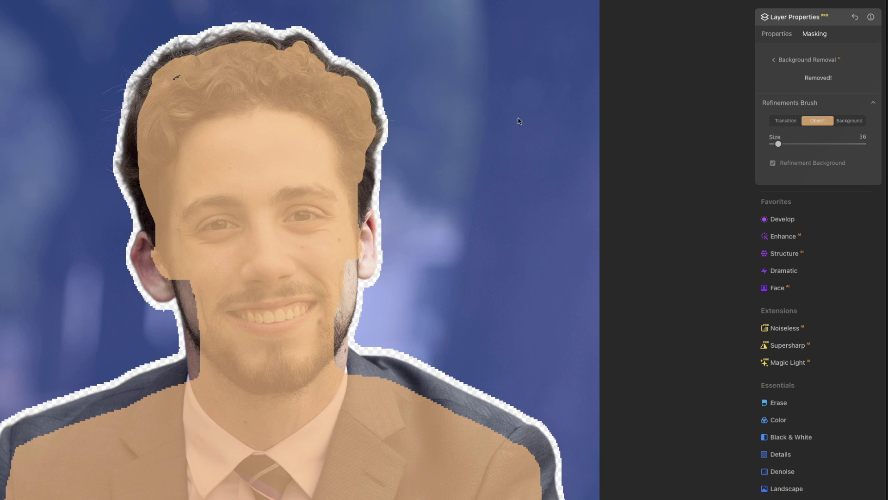
Step: Soften the hair's right and top-right edge with the Transition brush
left_click(786, 121)
mouse_move(358, 69)
left_mouse_down()
mouse_move(383, 123)
mouse_move(373, 213)
left_mouse_up()
key("bracketleft")
key("bracketleft")
mouse_move(343, 66)
left_mouse_down()
mouse_move(310, 33)
mouse_move(314, 42)
mouse_move(297, 32)
mouse_move(277, 39)
mouse_move(235, 30)
mouse_move(147, 66)
mouse_move(123, 112)
mouse_move(119, 170)
mouse_move(143, 228)
left_mouse_up()
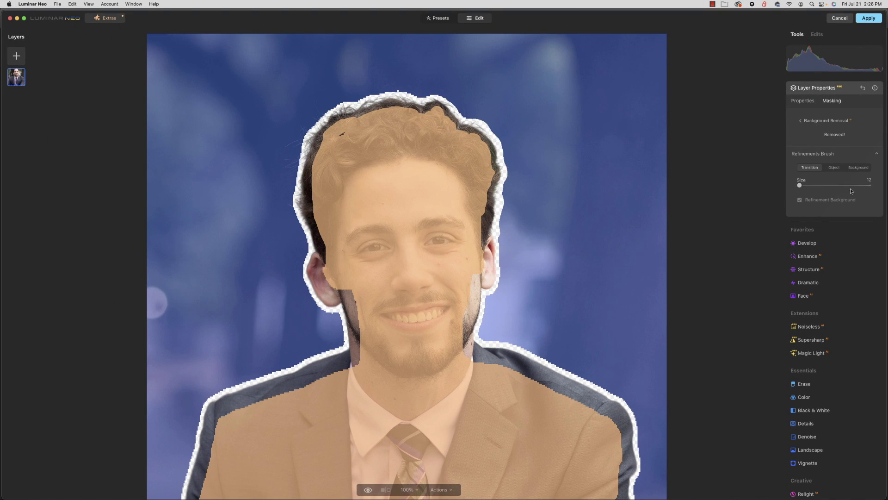
left_click(877, 156)
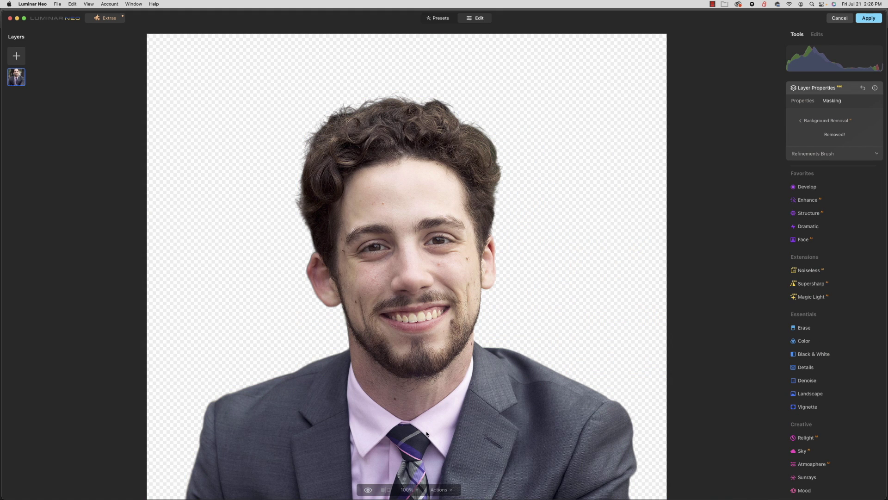
Step: Fit the image to screen and add the first concrete texture as a new layer
left_click(417, 491)
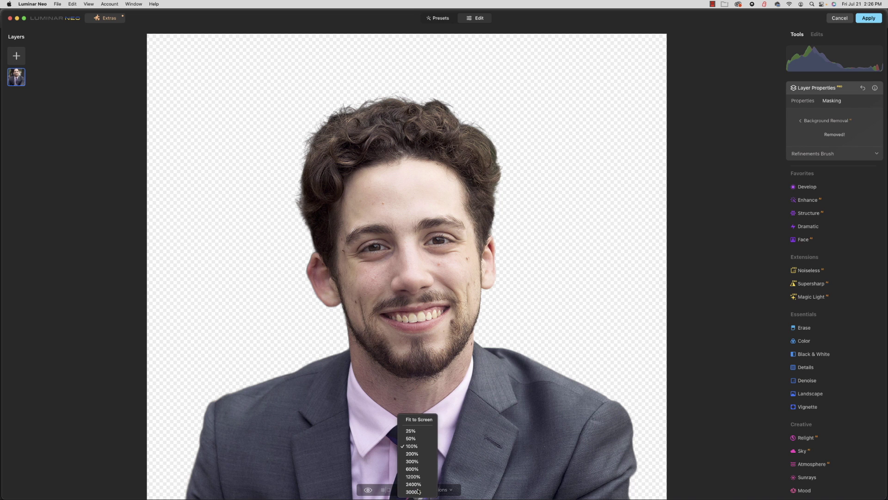
left_click(419, 421)
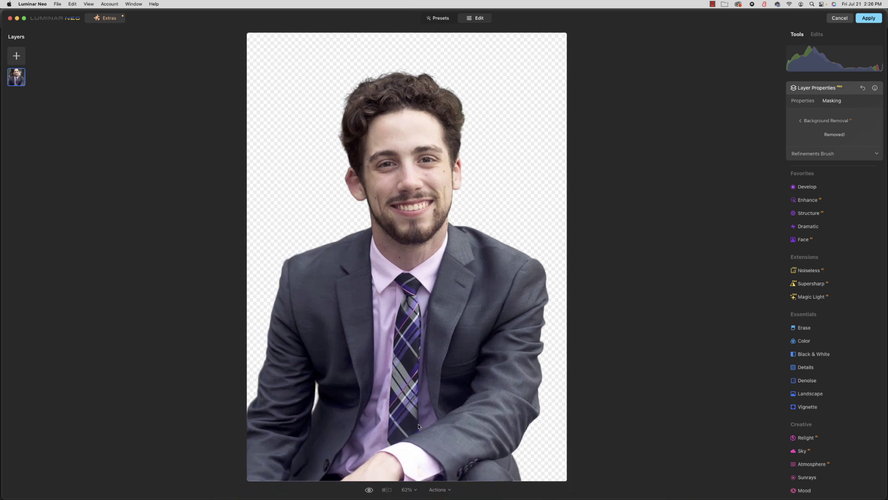
left_click(17, 57)
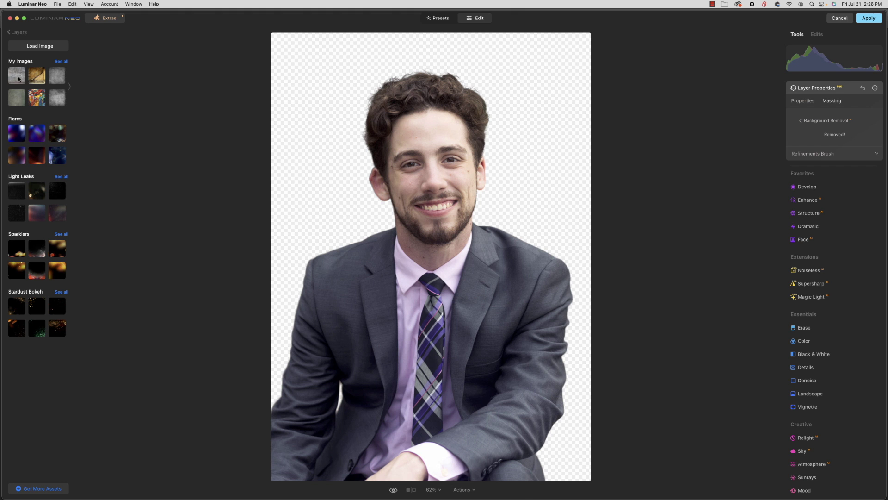
left_click(18, 78)
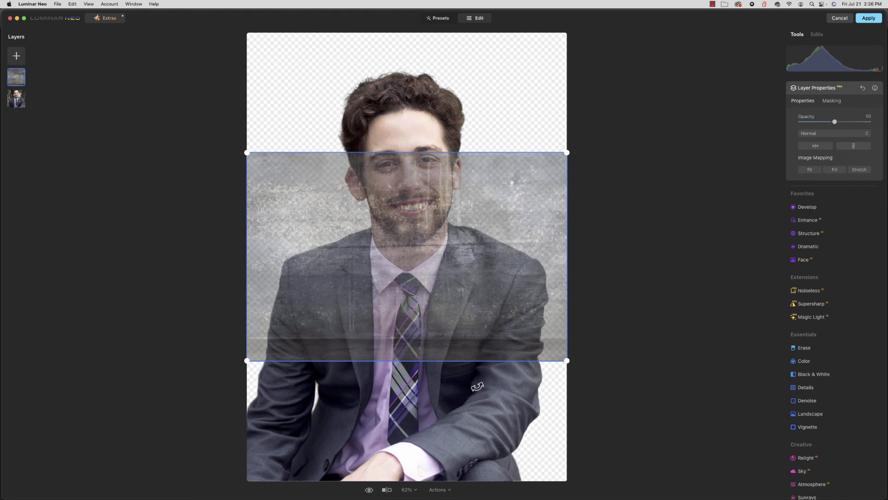
Step: Rotate the concrete texture vertical, scale it past the canvas edges, and set Opacity 100
left_click_drag(438, 394, 520, 233)
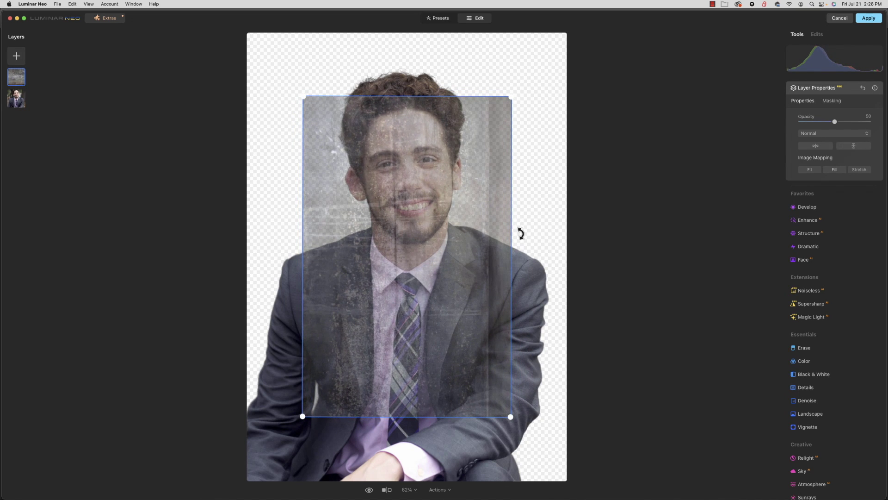
left_click_drag(430, 266, 372, 201)
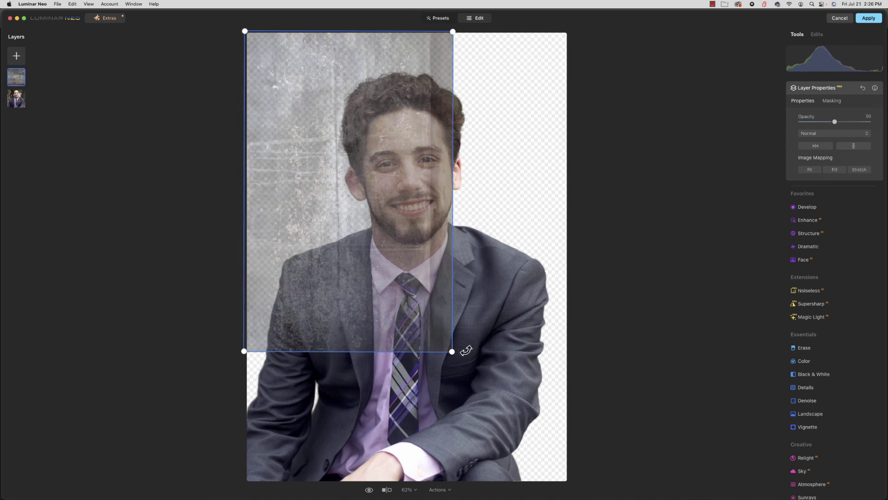
left_click_drag(452, 352, 653, 498)
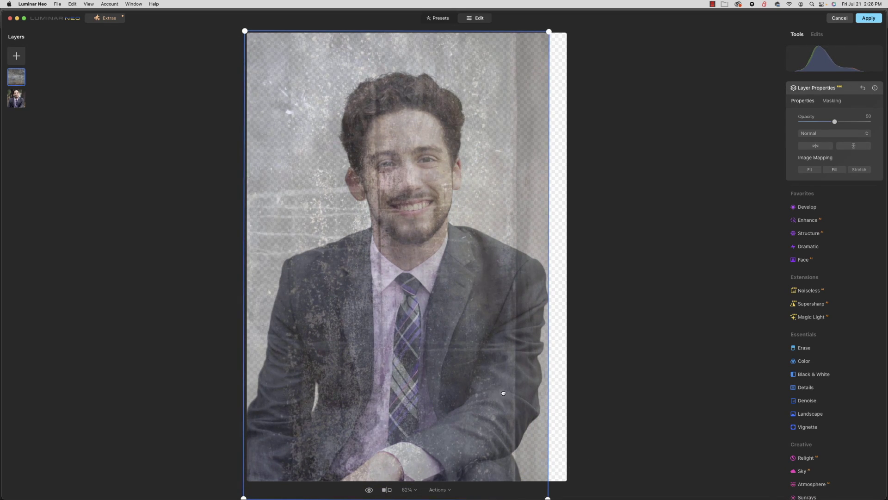
left_click_drag(522, 409, 504, 327)
left_click_drag(542, 431, 573, 481)
left_click_drag(468, 315, 485, 386)
left_click_drag(834, 121, 877, 123)
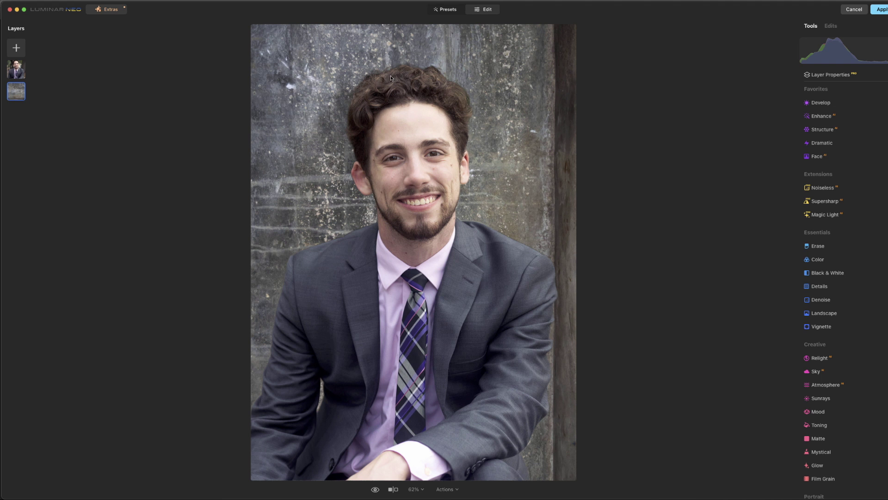
Step: Set the texture's Details to Small −34, Medium −30, Large −27 and Sharpen 22
key("super+1")
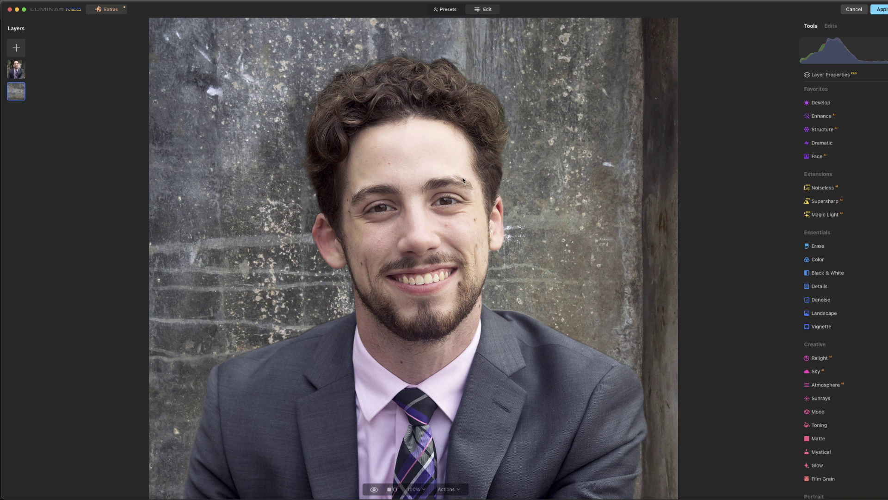
key("super+0")
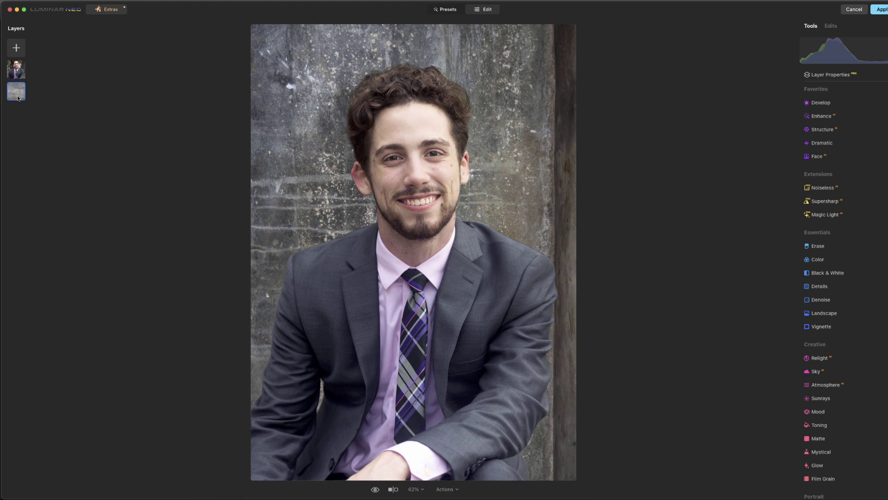
left_click(819, 291)
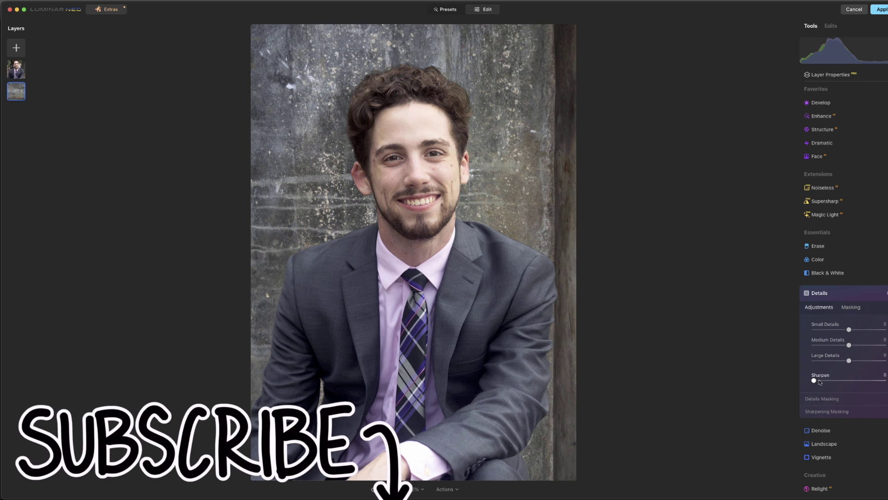
left_click_drag(820, 381, 818, 381)
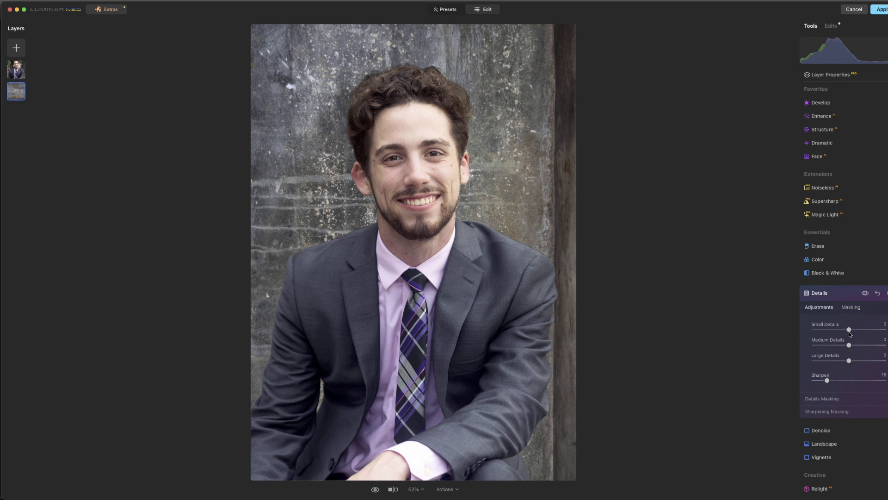
left_click_drag(850, 333, 844, 363)
left_click_drag(845, 330, 841, 333)
left_click_drag(829, 381, 837, 330)
key("z")
key("z")
Step: Toggle between 100% and fit view to inspect the softened concrete backdrop
key("z")
key("z")
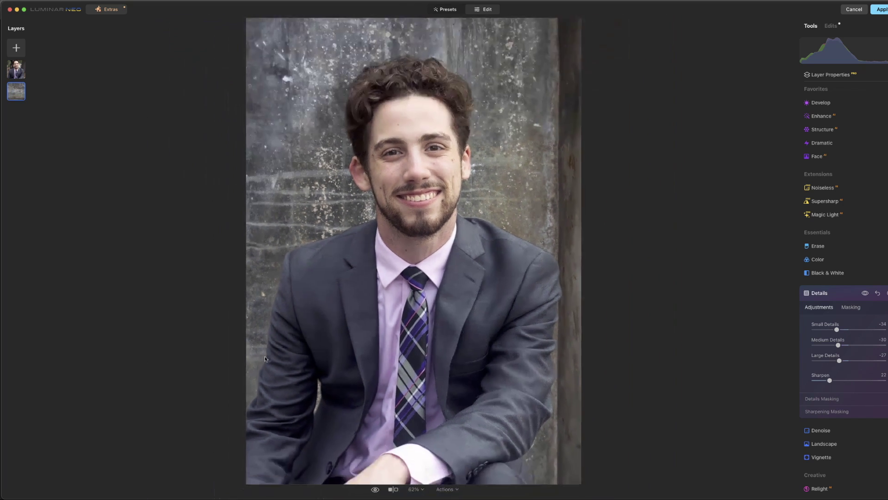
key("z")
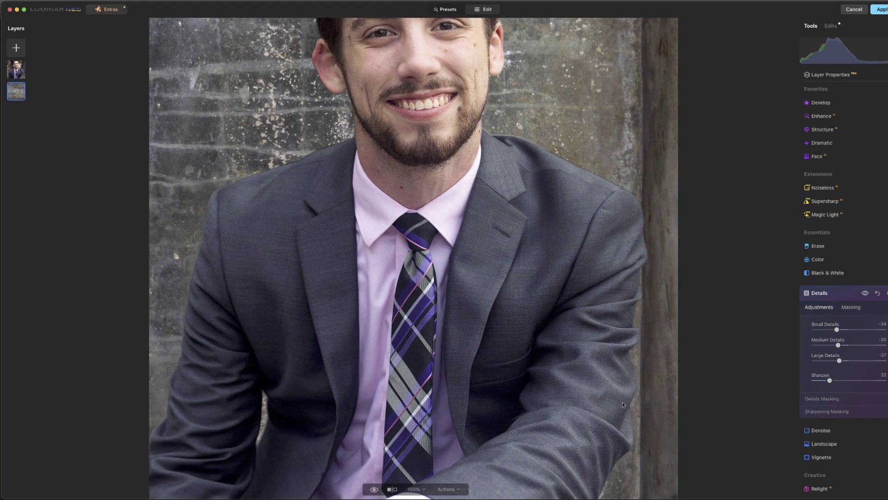
key("z")
key("z")
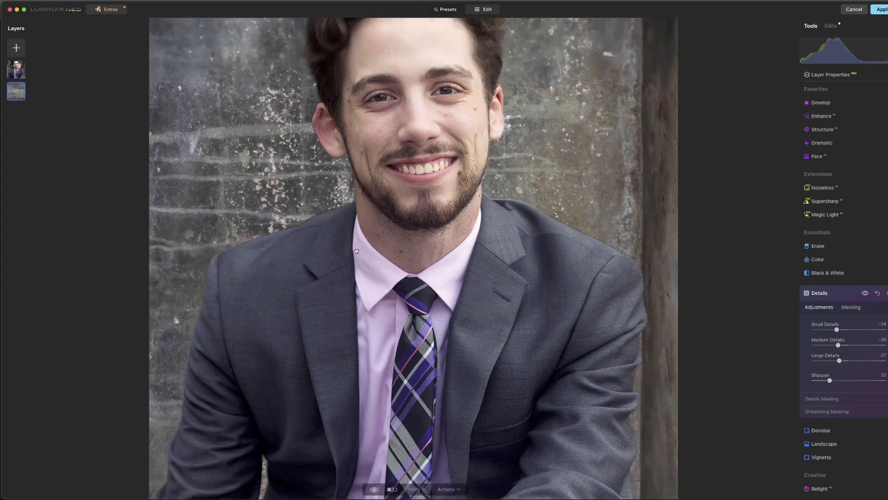
key("z")
key("z")
key("z")
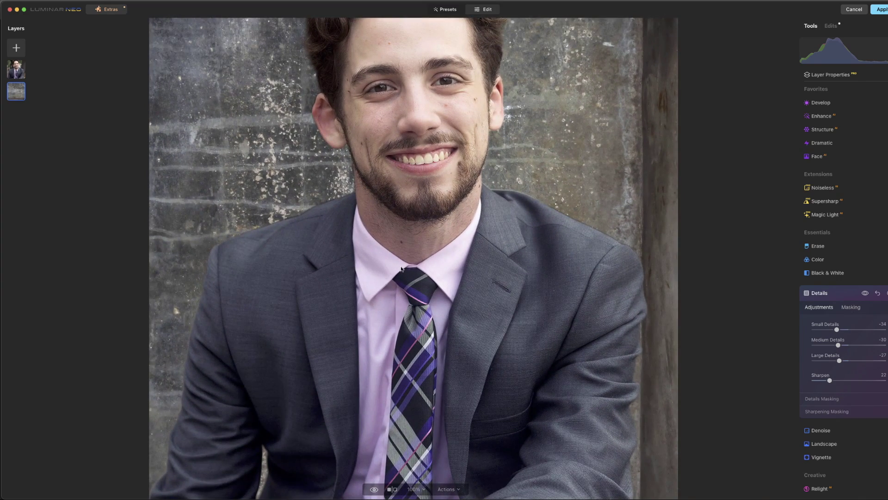
key("z")
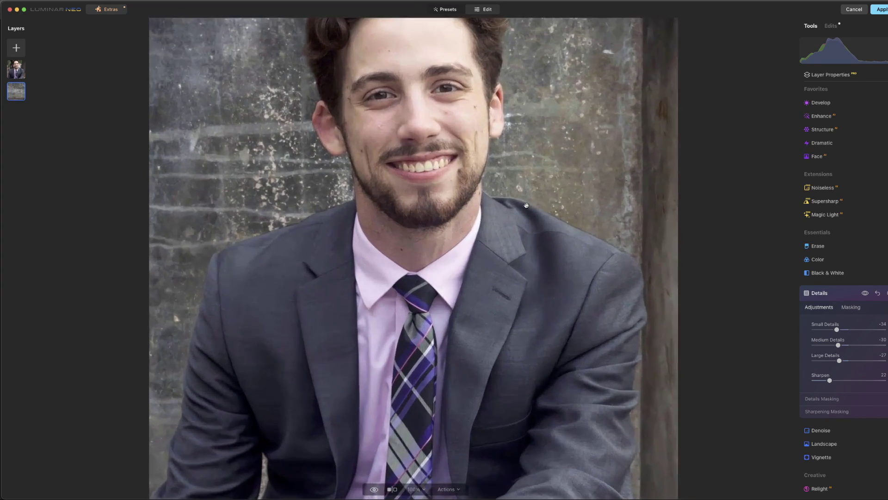
key("z")
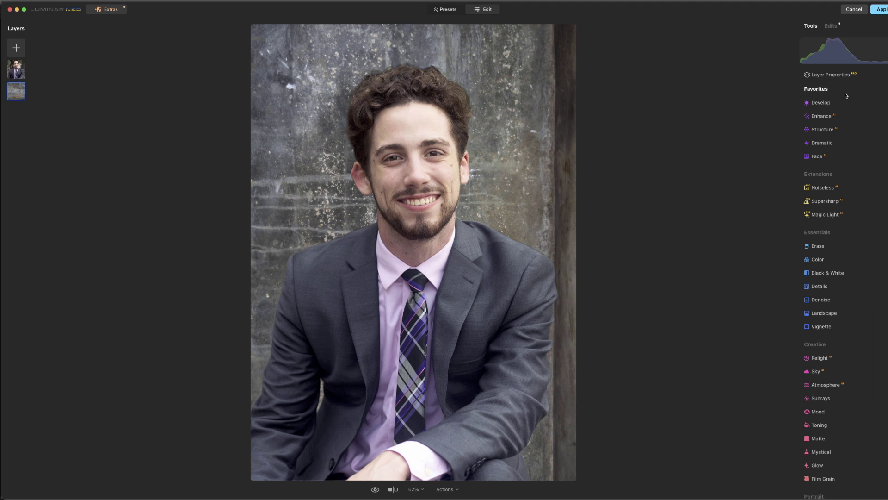
Step: Expand Layer Properties for the concrete texture layer and show its Masking tab
left_click(825, 77)
left_click(846, 93)
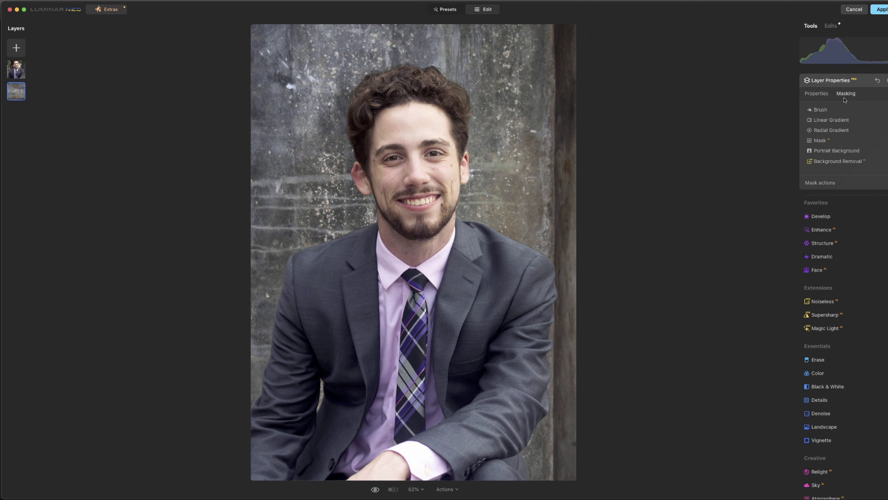